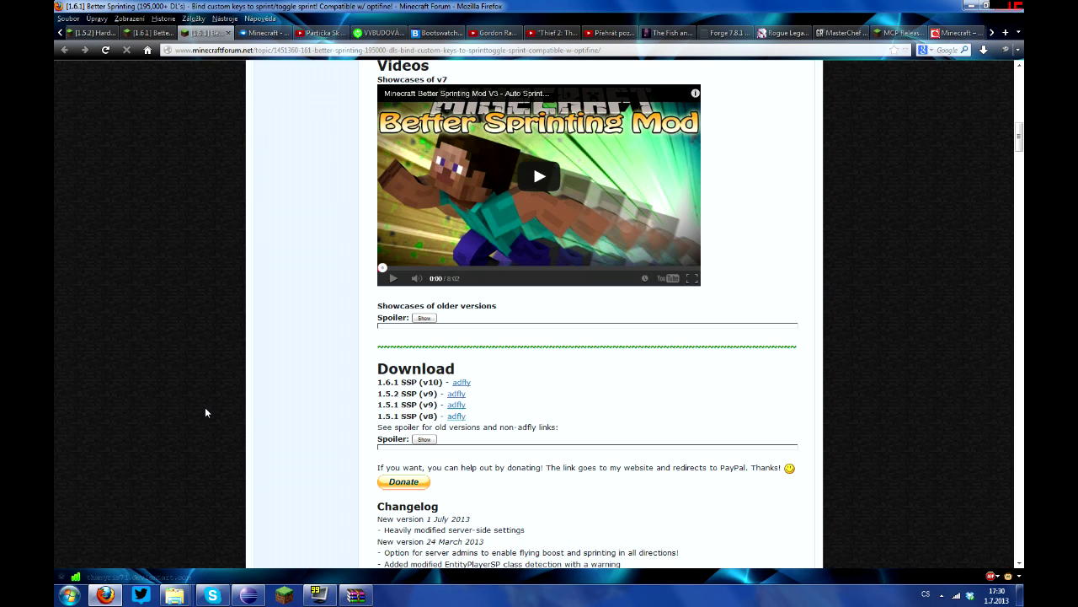
Step: Scroll the Better Sprinting forum thread down to the How to install section
scroll(207, 408, down, 3)
scroll(202, 400, down, 4)
scroll(202, 397, down, 2)
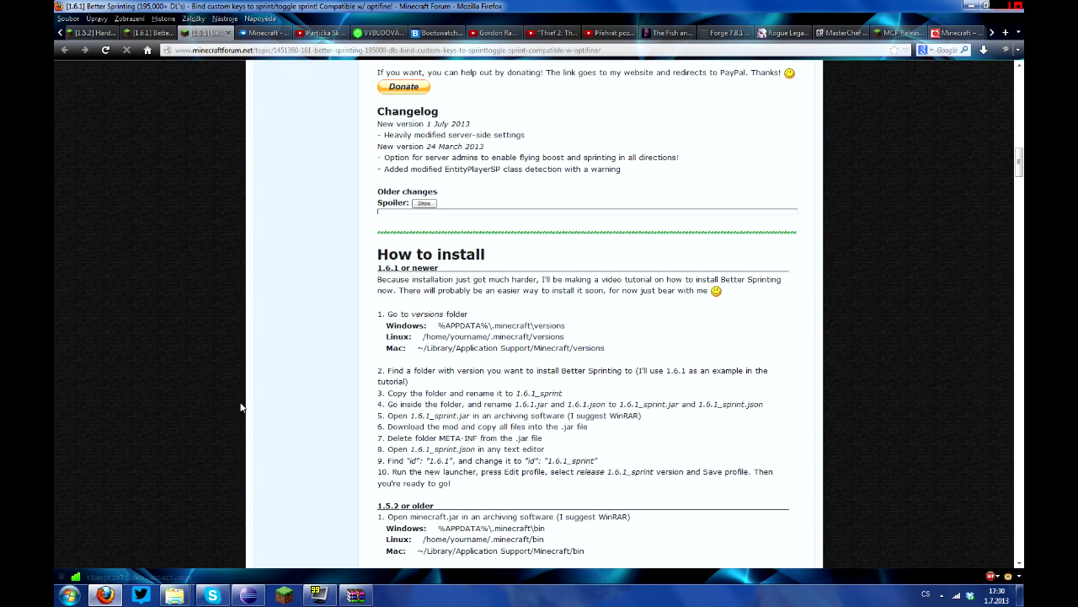
drag(452, 484, 377, 313)
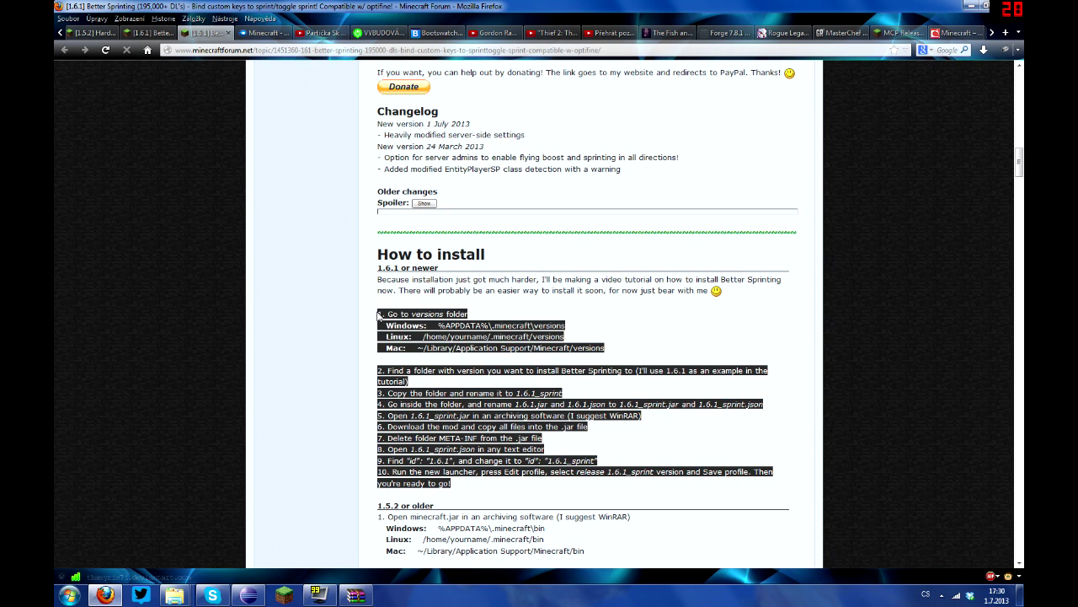
scroll(378, 316, down, 1)
click(317, 316)
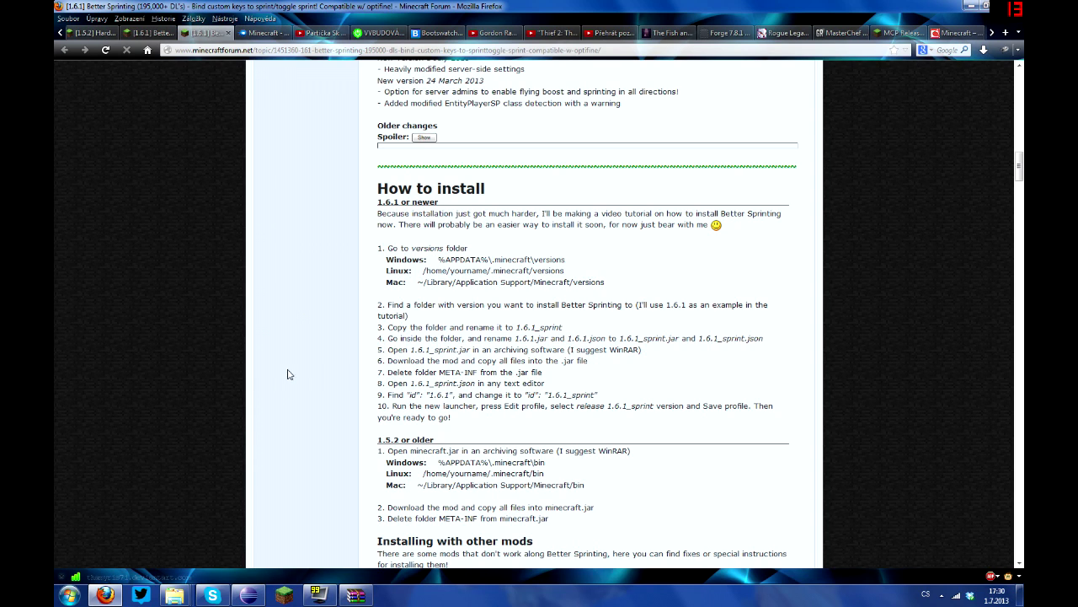
Step: Highlight and read install steps 3 through 10 for version 1.6.1
drag(467, 428, 378, 320)
click(378, 320)
scroll(297, 423, down, 3)
scroll(305, 421, down, 4)
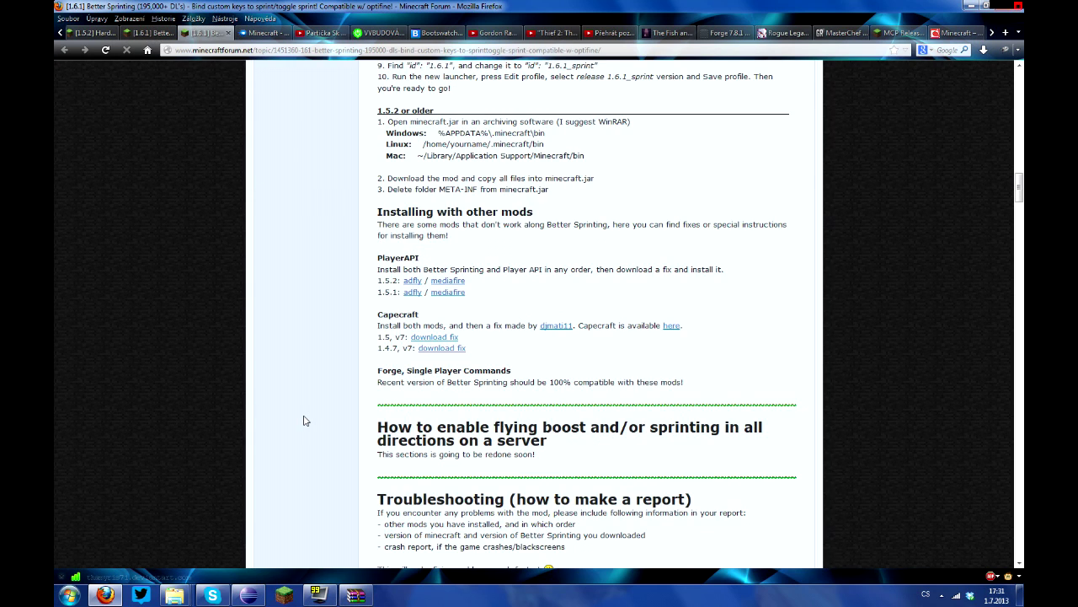
scroll(305, 421, up, 8)
scroll(305, 421, up, 5)
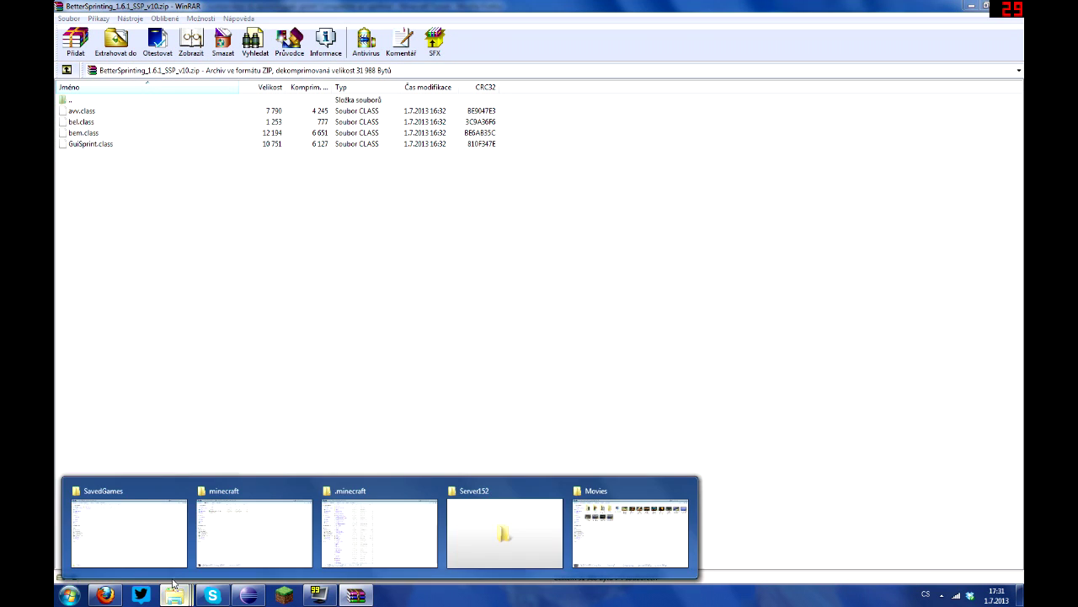
Step: Search for %APPDATA% from the Windows Start menu
key(super)
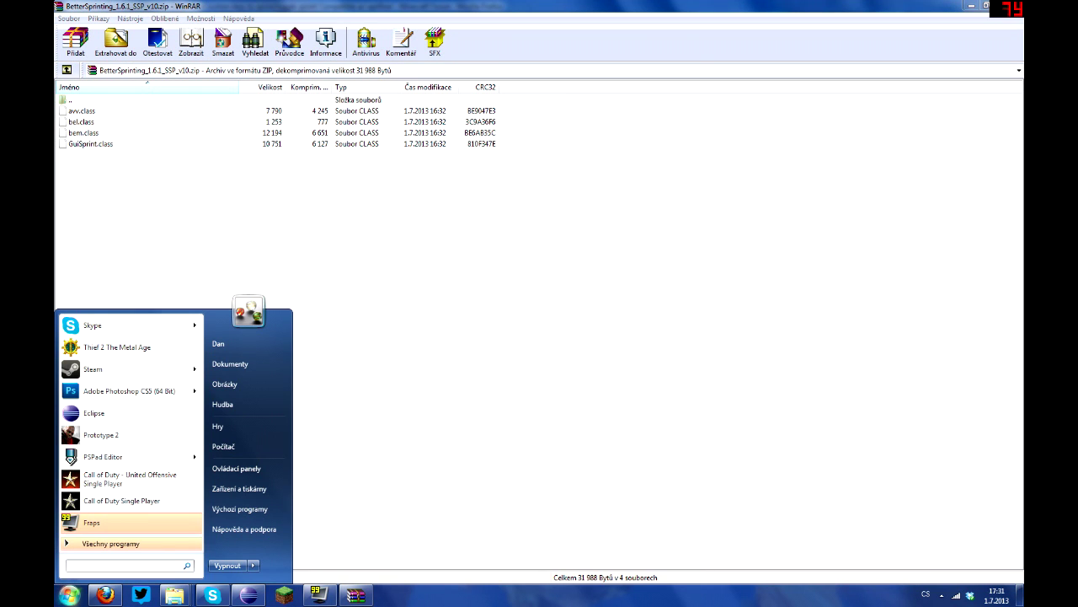
text(%APPDATA%)
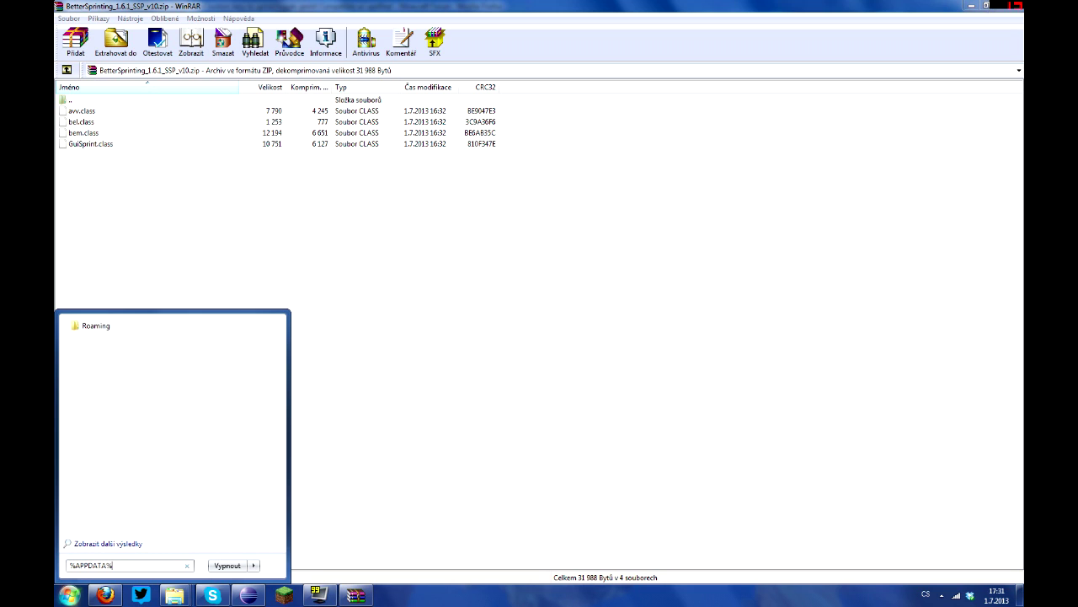
key(Return)
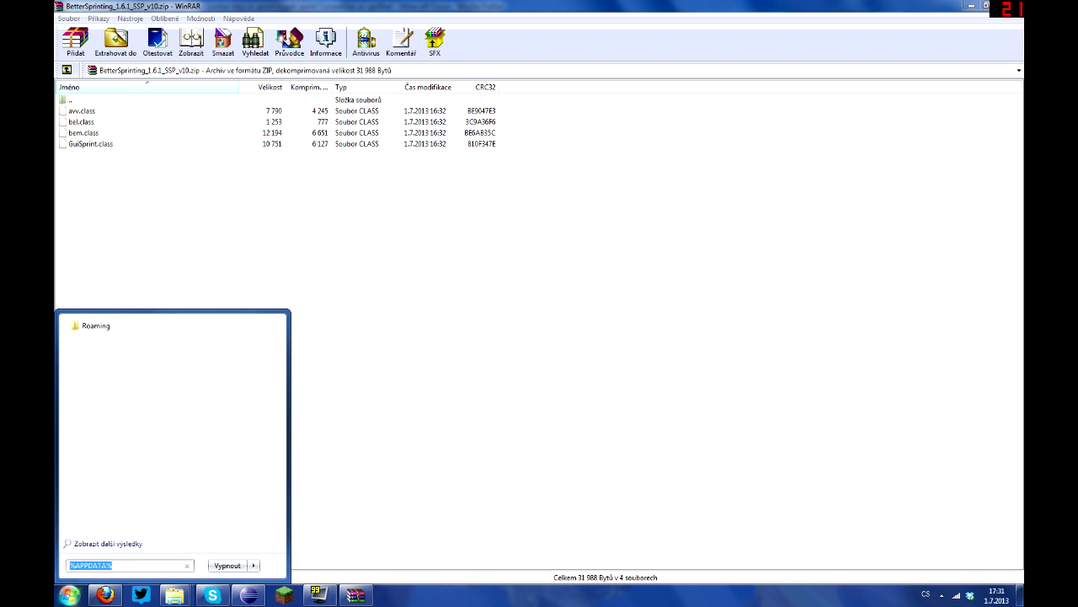
Step: Check the versions folder path on the forum, then show the Roaming folder in Explorer
click(105, 594)
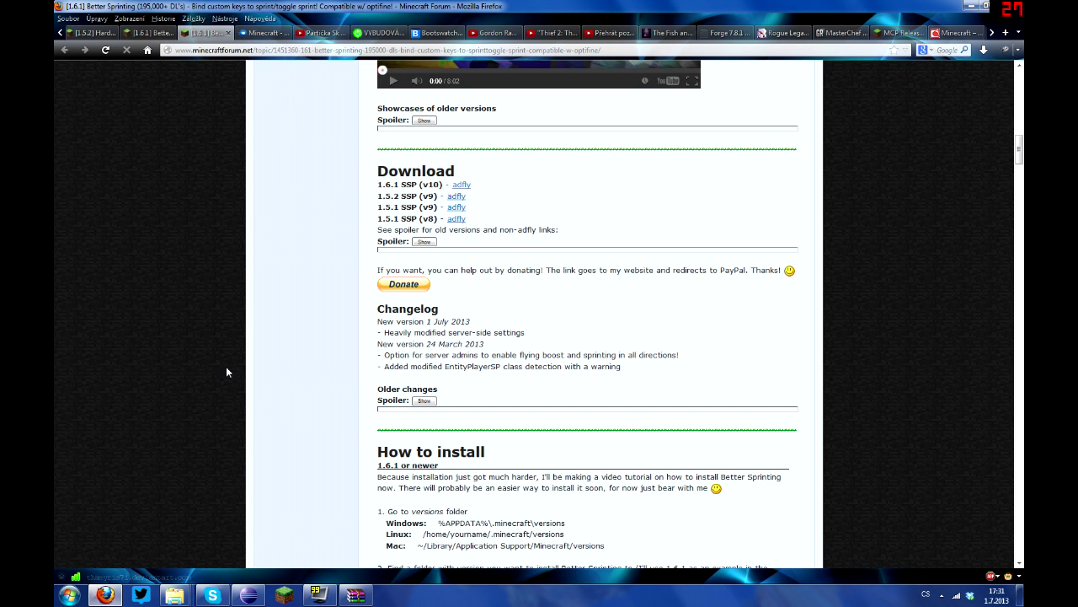
scroll(234, 367, down, 3)
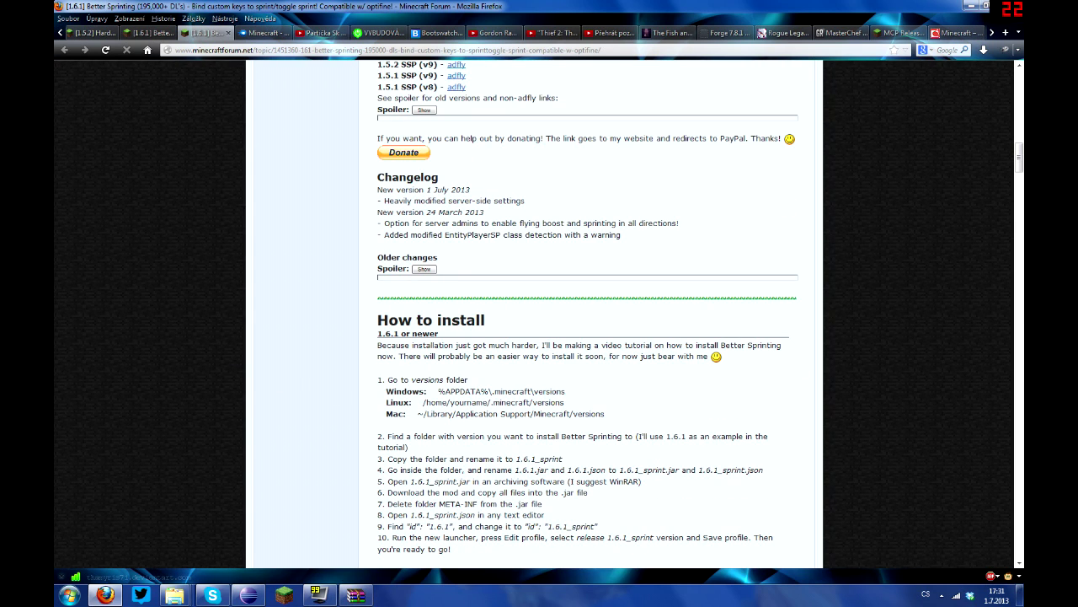
drag(378, 387, 634, 417)
click(634, 417)
mouse_move(175, 595)
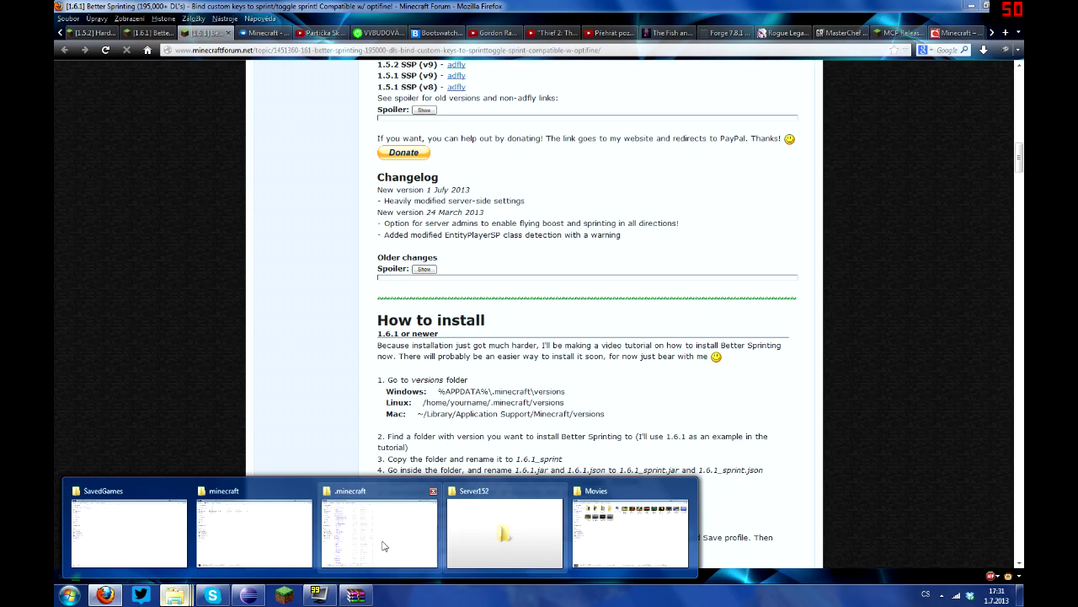
click(385, 544)
click(196, 22)
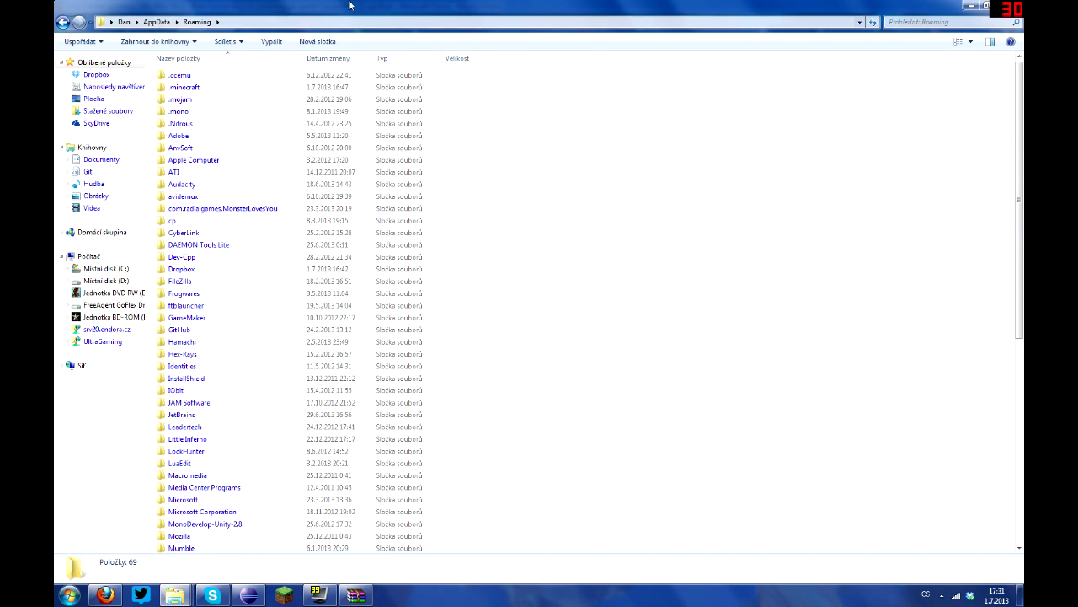
Step: Open .minecraft\versions and select the 1.6.1 folder to copy
double_click(206, 88)
double_click(212, 362)
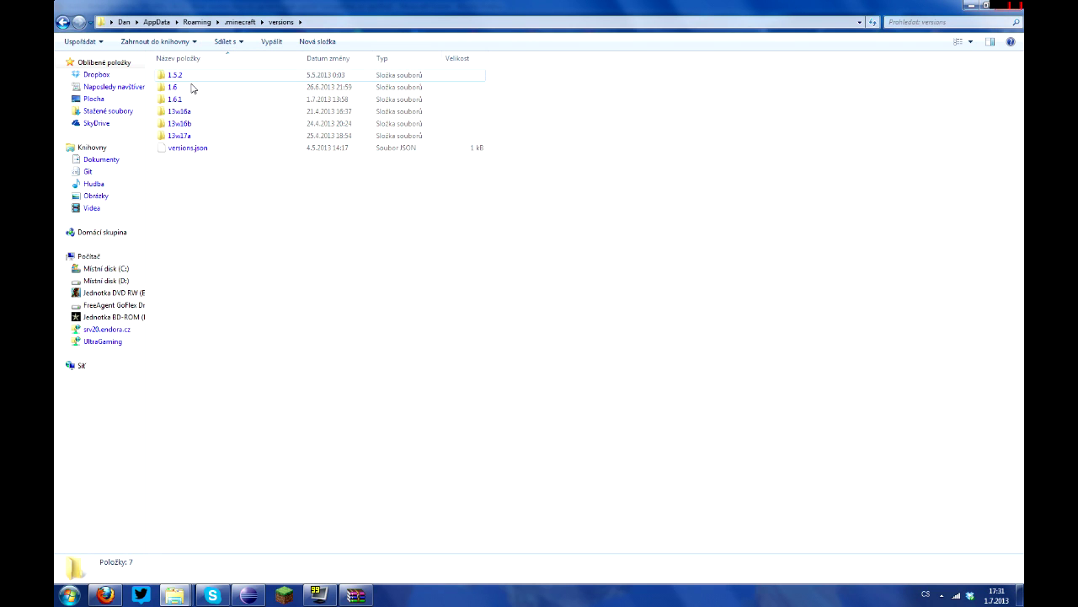
mouse_move(176, 100)
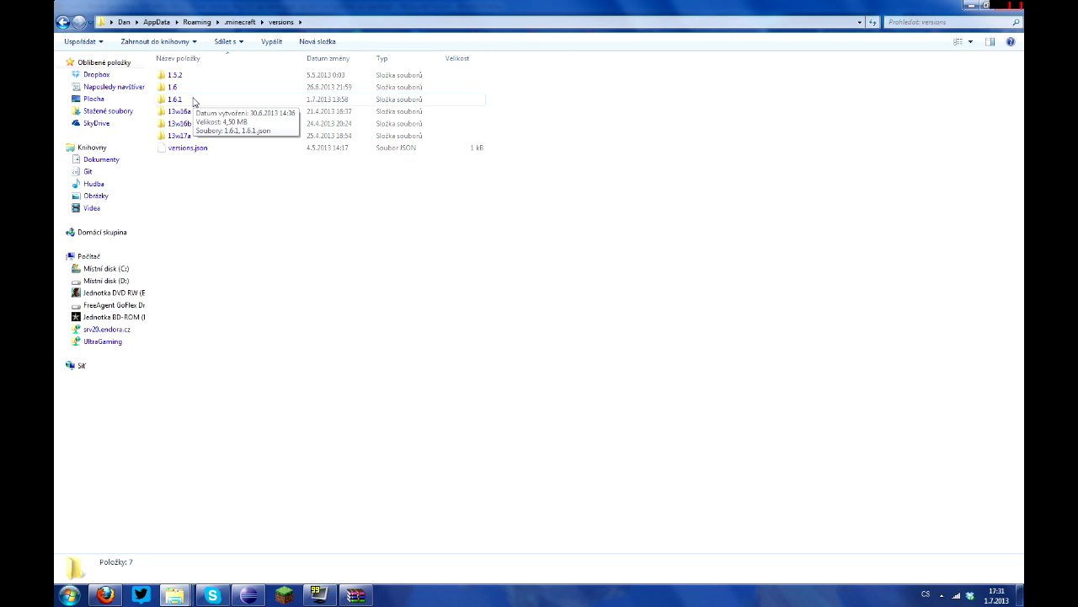
click(192, 101)
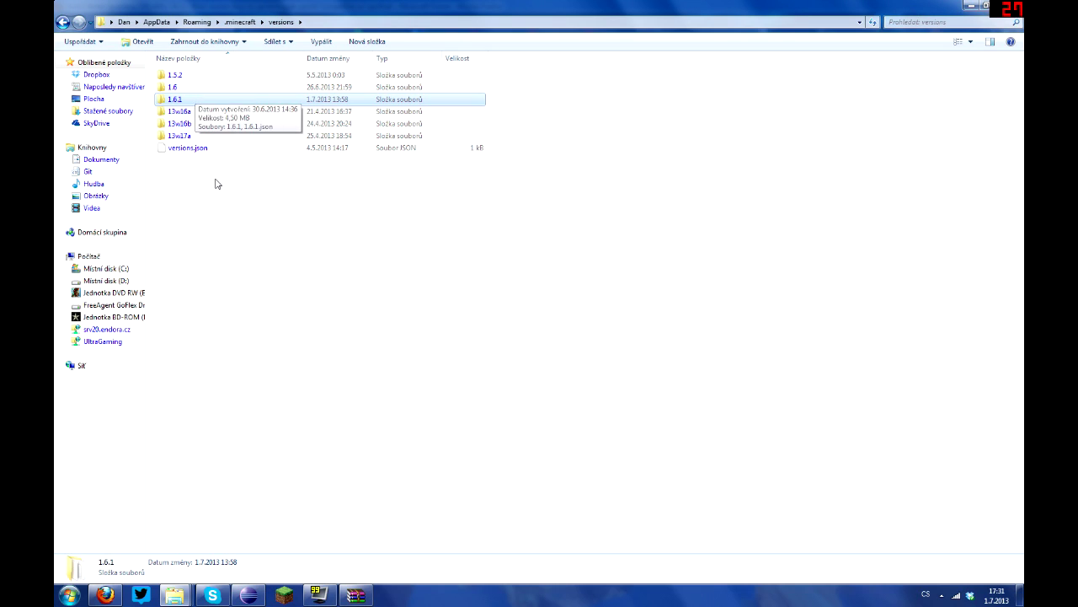
Step: Paste a copy of the 1.6.1 folder, rename it 1.6.1_sprint, and open it
key(ctrl+v)
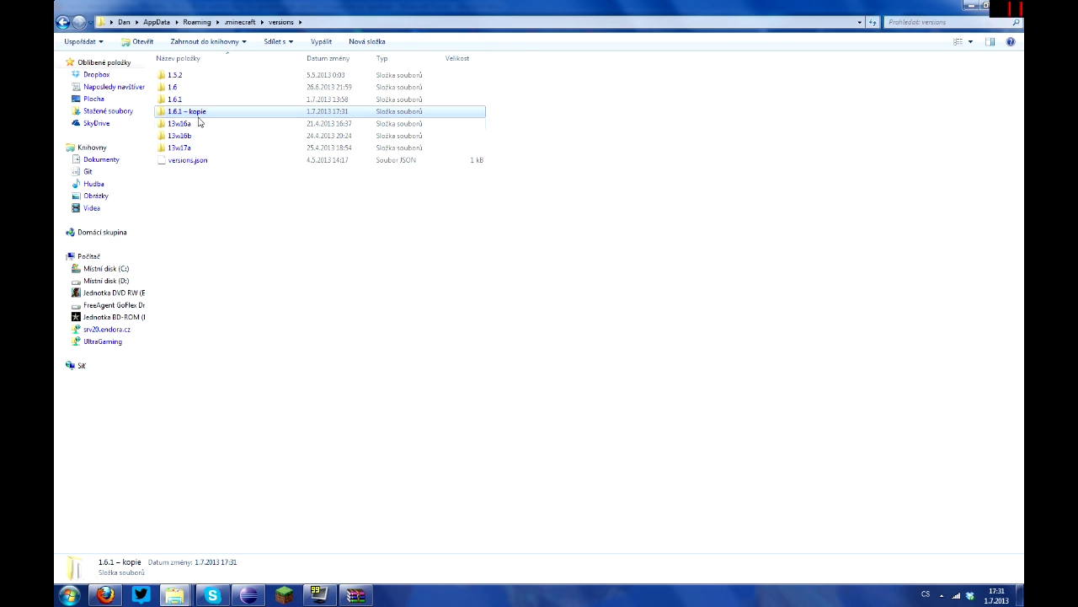
key(F2)
key(End)
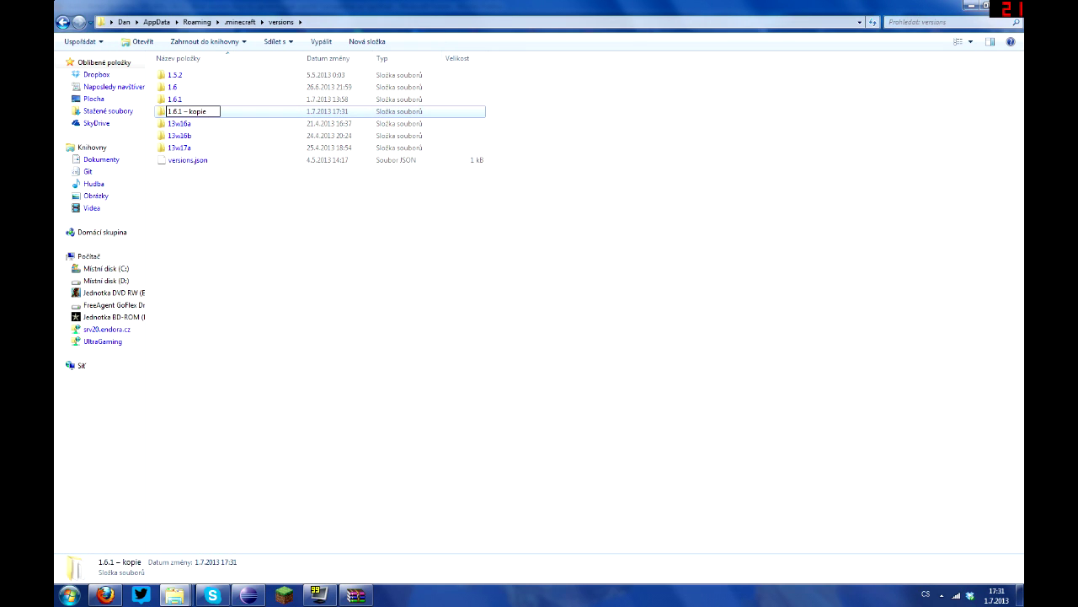
key(BackSpace)
key(BackSpace)
key(BackSpace)
key(BackSpace)
key(BackSpace)
key(BackSpace)
text(_sp)
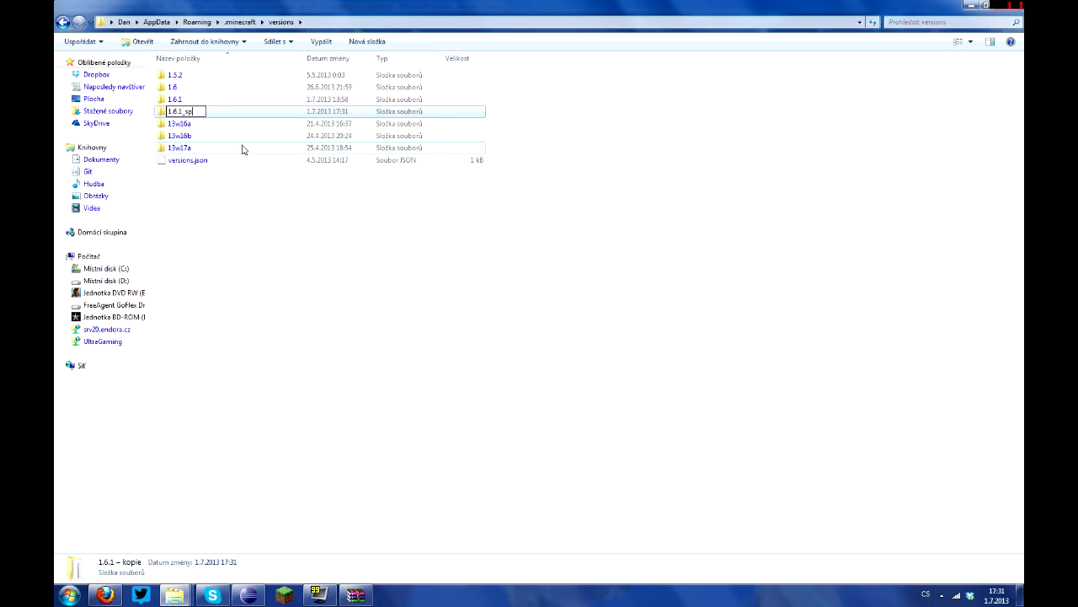
text(rint)
key(Return)
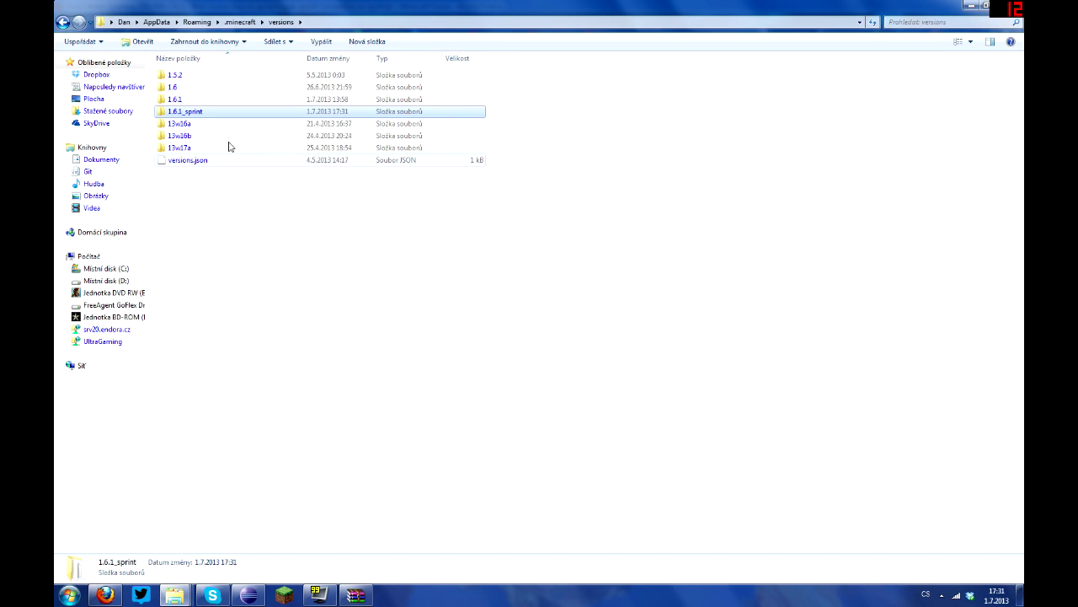
mouse_move(186, 111)
double_click(216, 114)
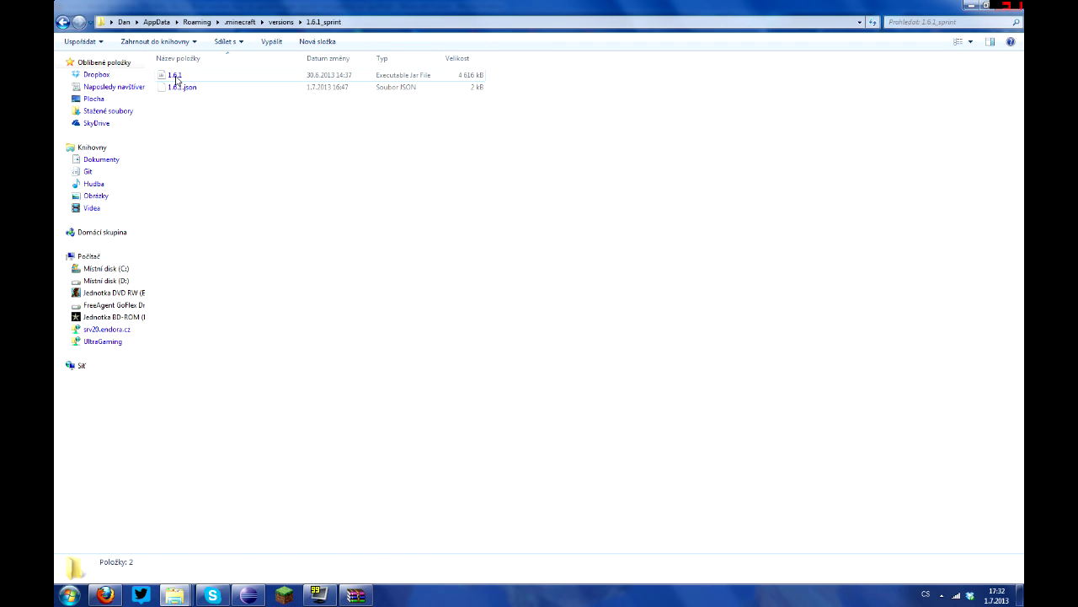
Step: Rename the 1.6.1 jar file to 1.6.1_sprint
click(177, 78)
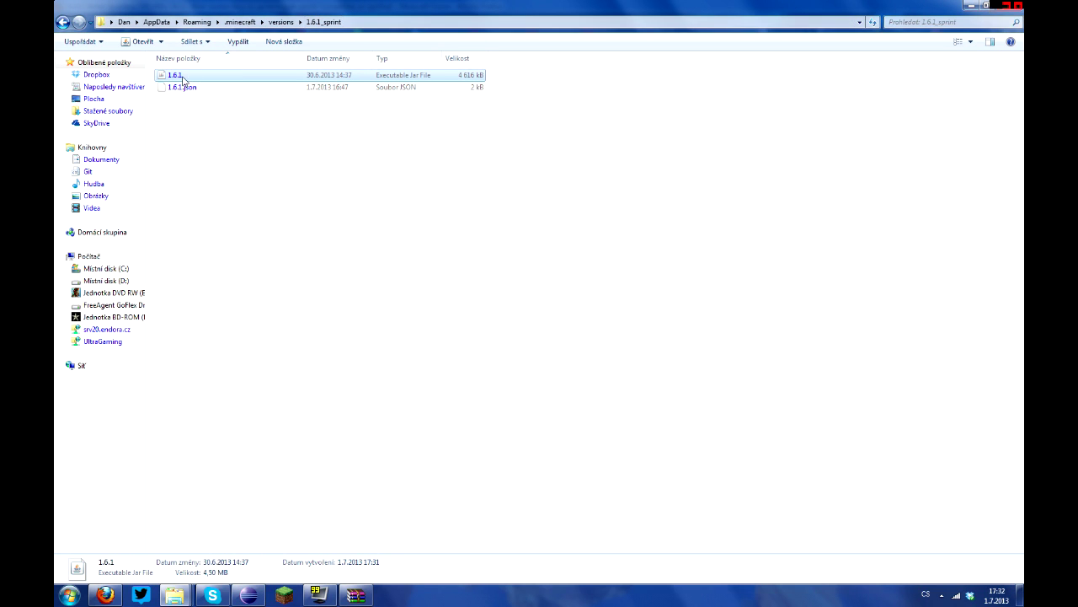
click(177, 78)
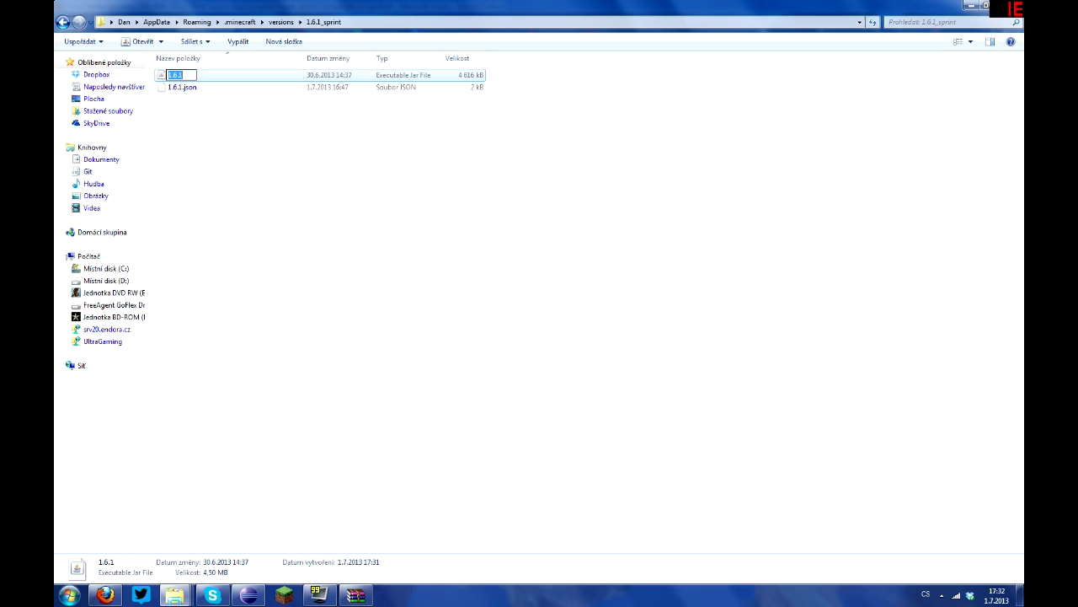
key(End)
text(rint)
key(Return)
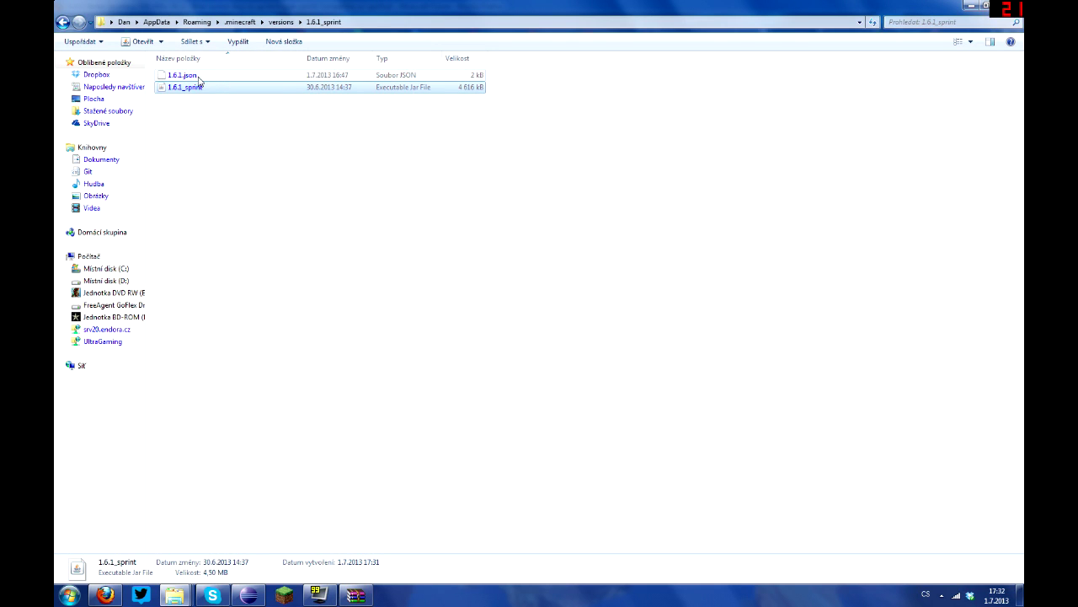
Step: Rename 1.6.1.json to 1.6.1_sprint.json, then reopen the folder to verify both names
click(177, 77)
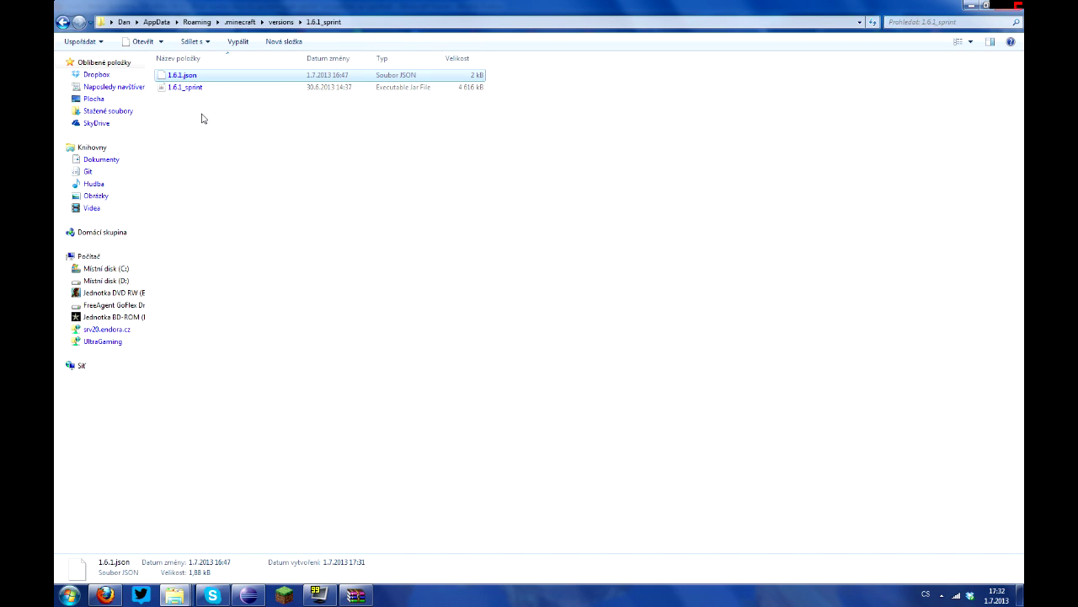
click(182, 78)
key(Right)
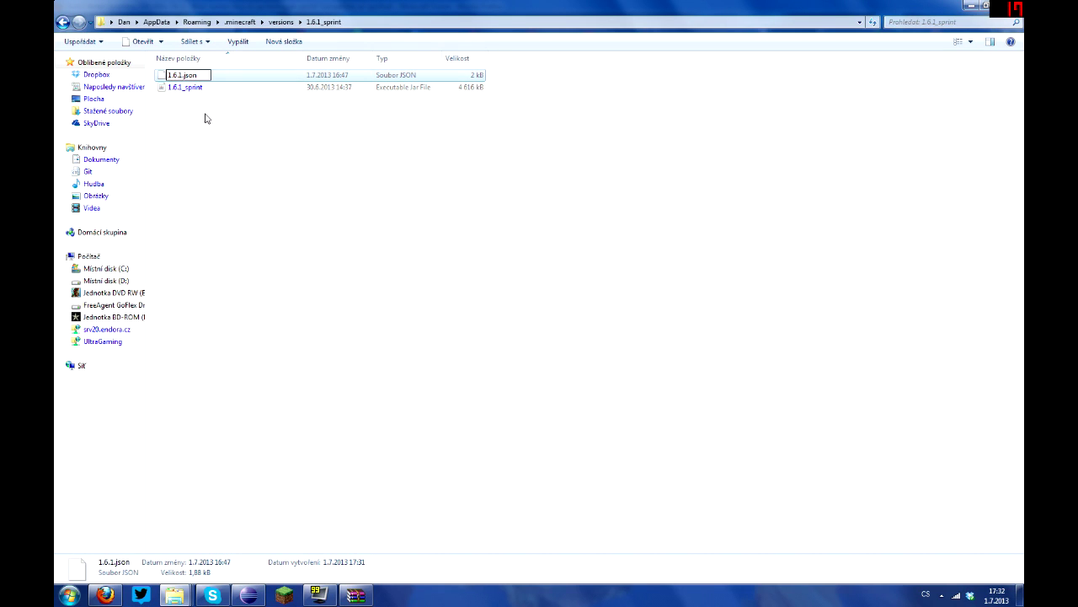
text(_sprint)
key(Return)
key(BackSpace)
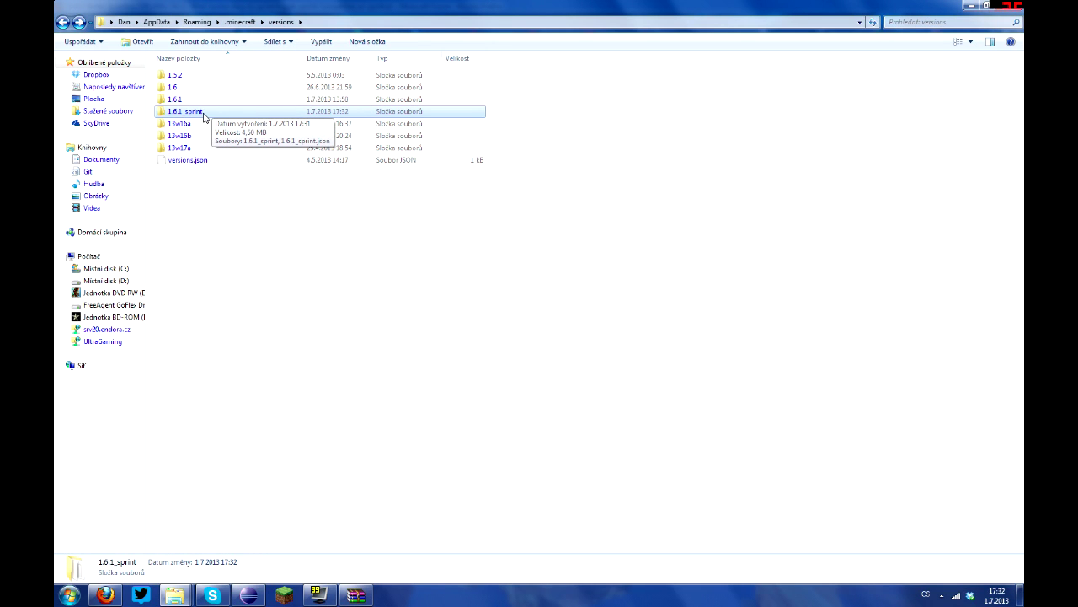
double_click(186, 113)
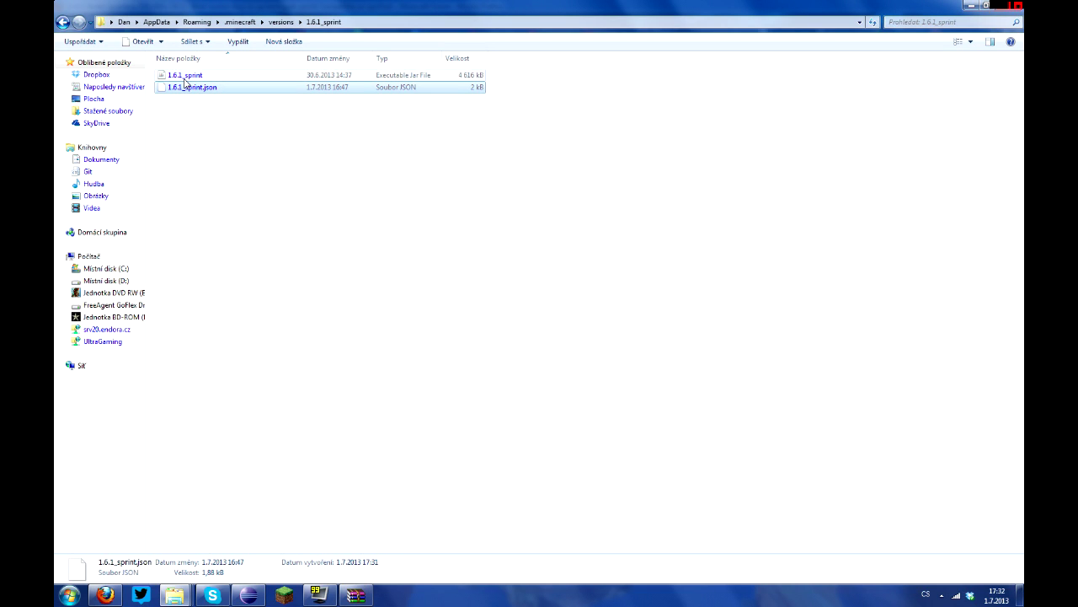
Step: Open the 1.6.1_sprint jar as an archive in WinRAR and position its window
click(184, 77)
right_click(185, 79)
mouse_move(244, 155)
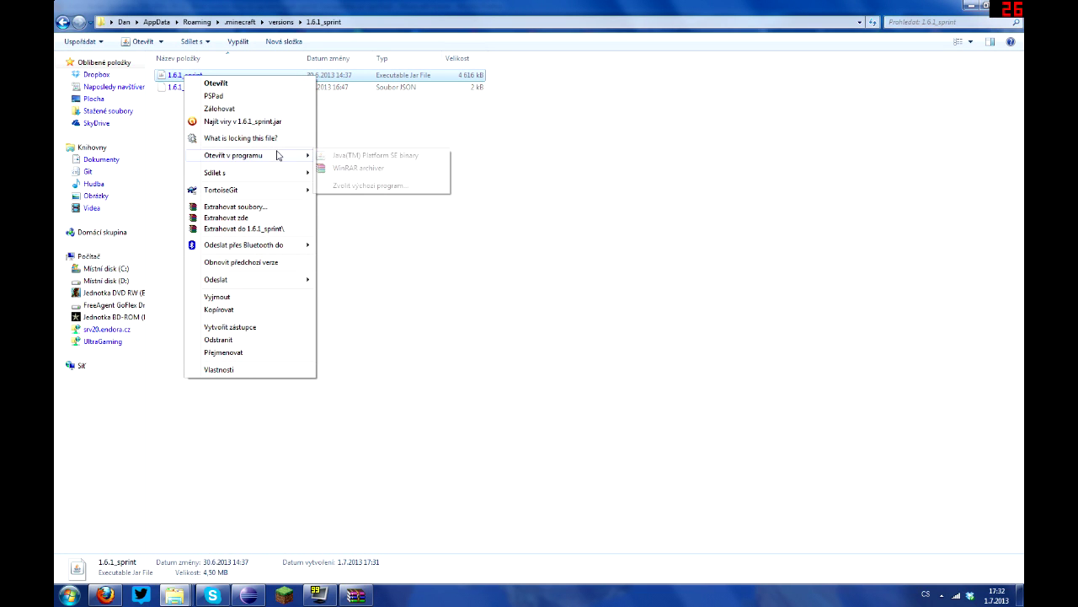
click(346, 168)
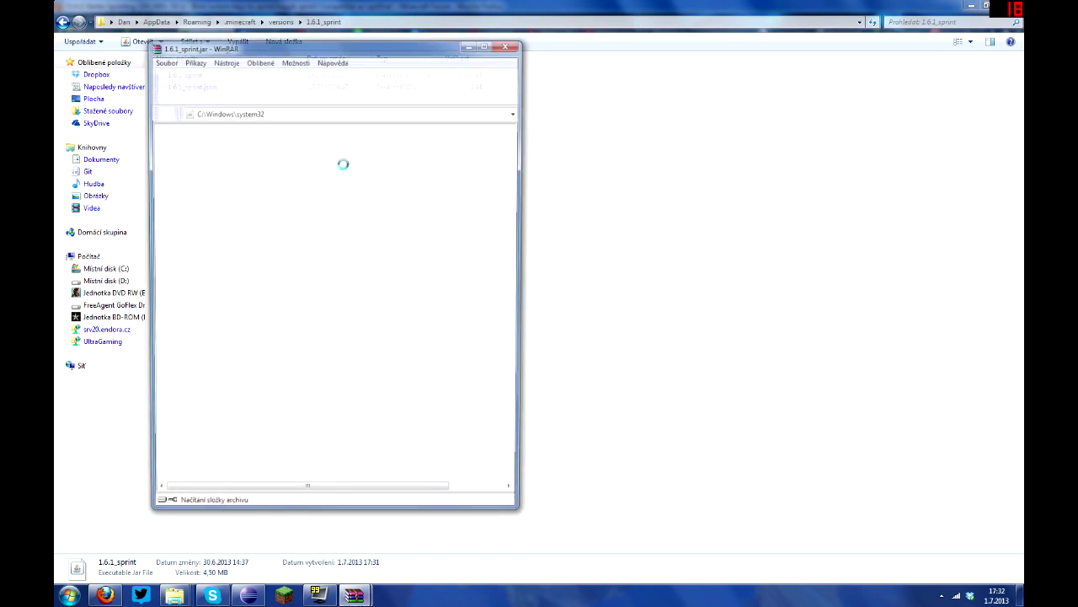
drag(427, 73, 584, 71)
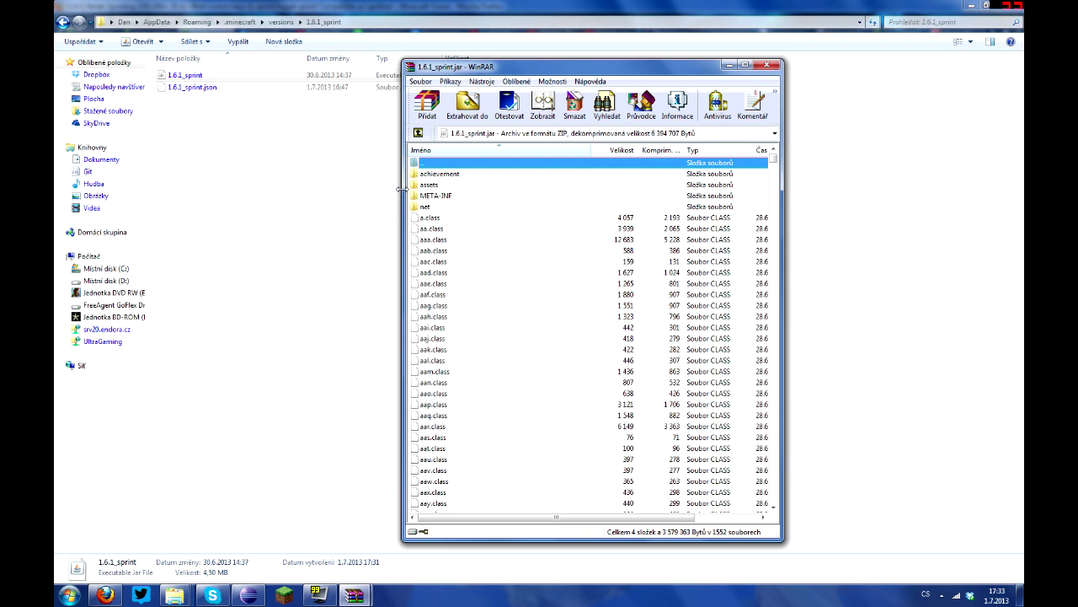
drag(495, 67, 471, 65)
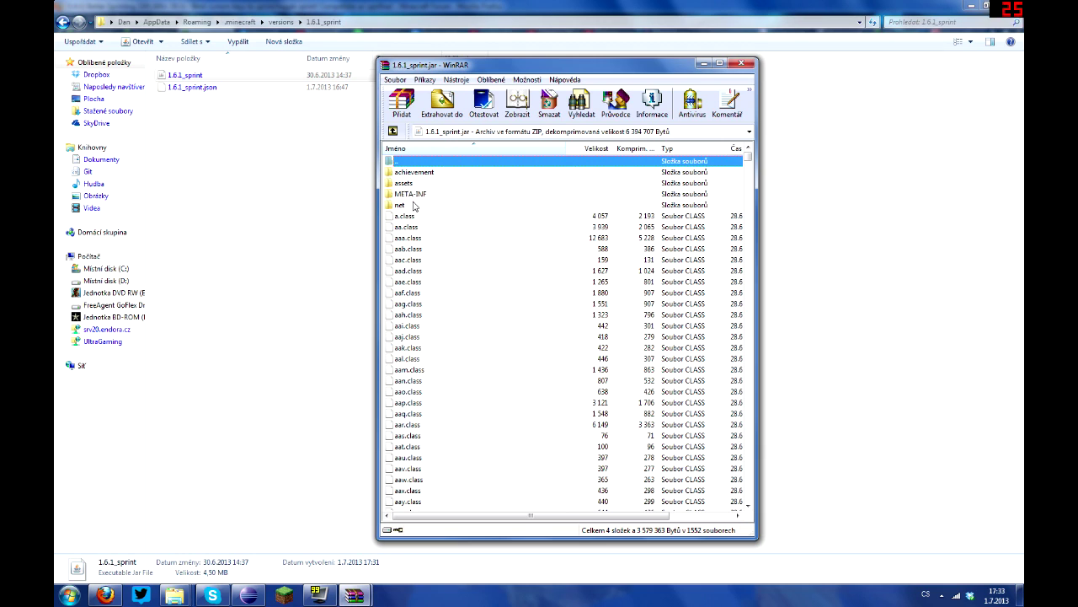
mouse_move(354, 594)
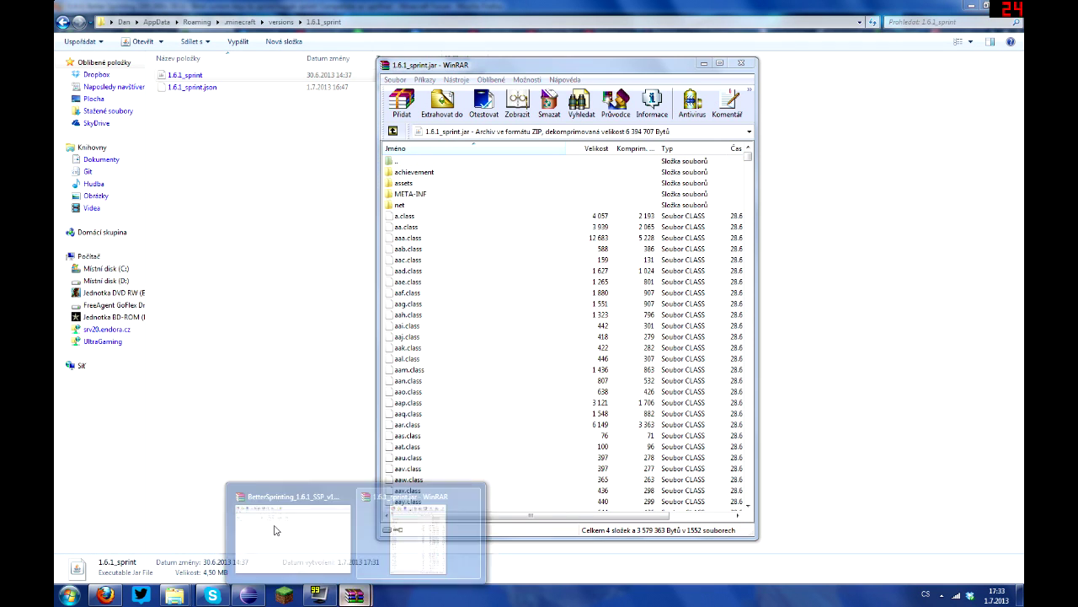
Step: Copy the four Better Sprinting class files from the zip into the jar
click(278, 506)
drag(157, 169, 524, 294)
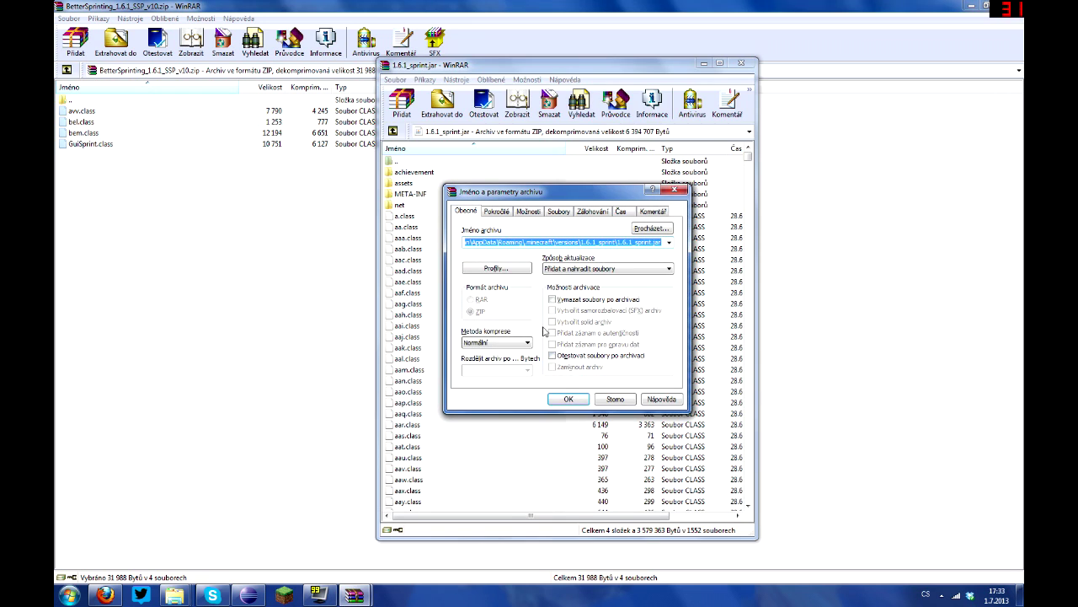
click(569, 400)
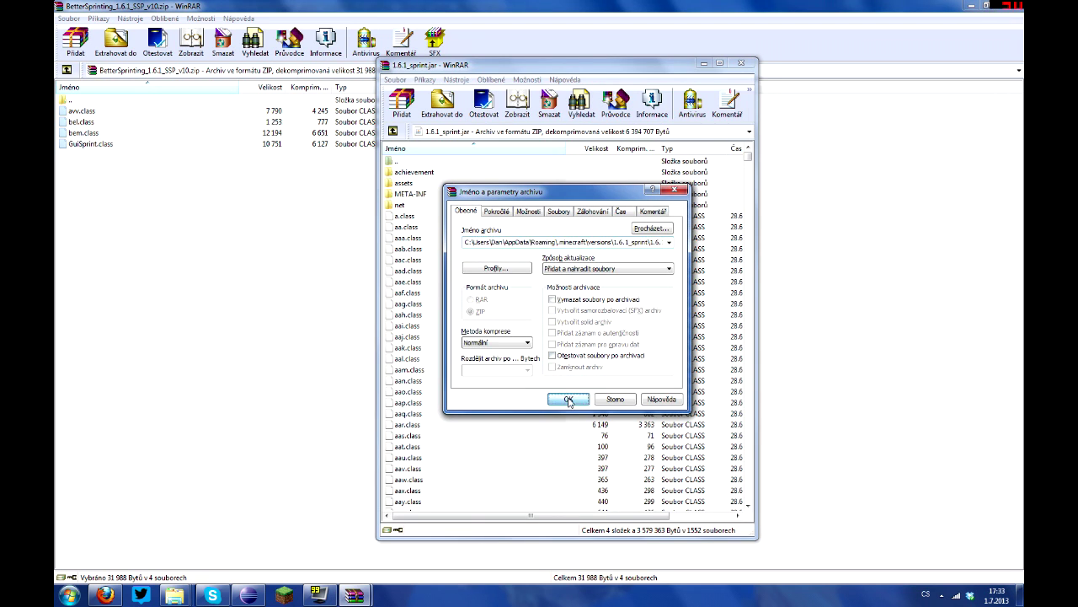
Step: Delete the META-INF folder from the jar and close the archive
click(414, 194)
key(Delete)
click(546, 336)
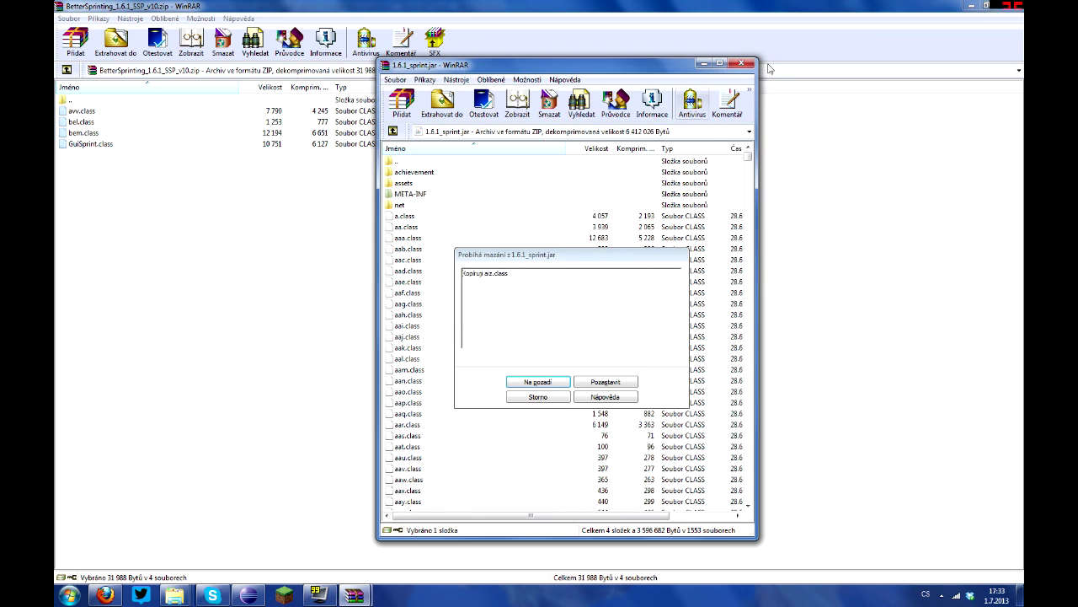
click(742, 65)
mouse_move(174, 595)
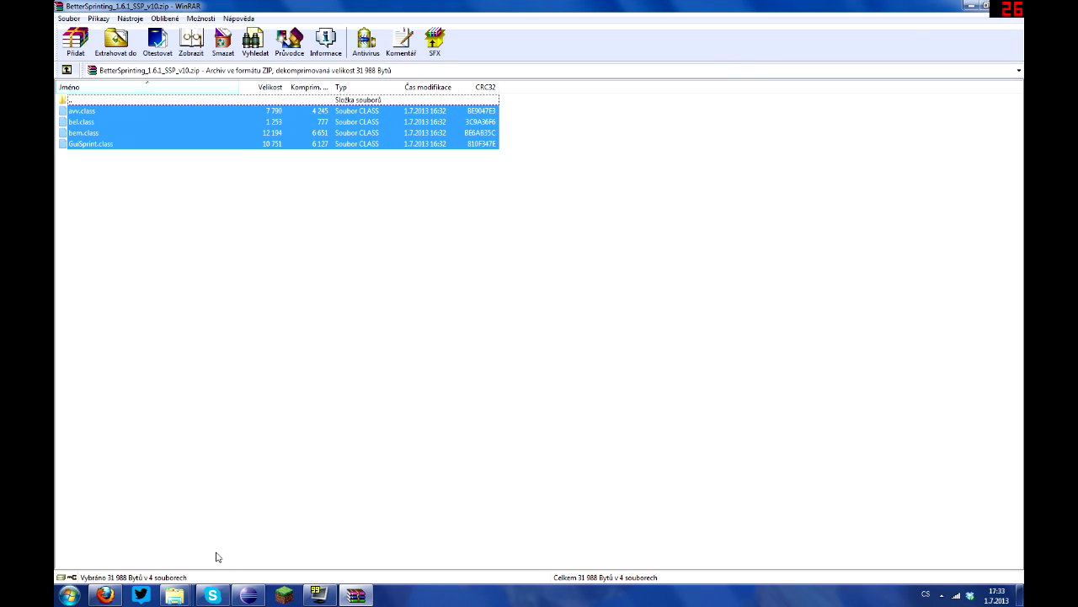
Step: Open 1.6.1_sprint.json in Notepad
click(378, 552)
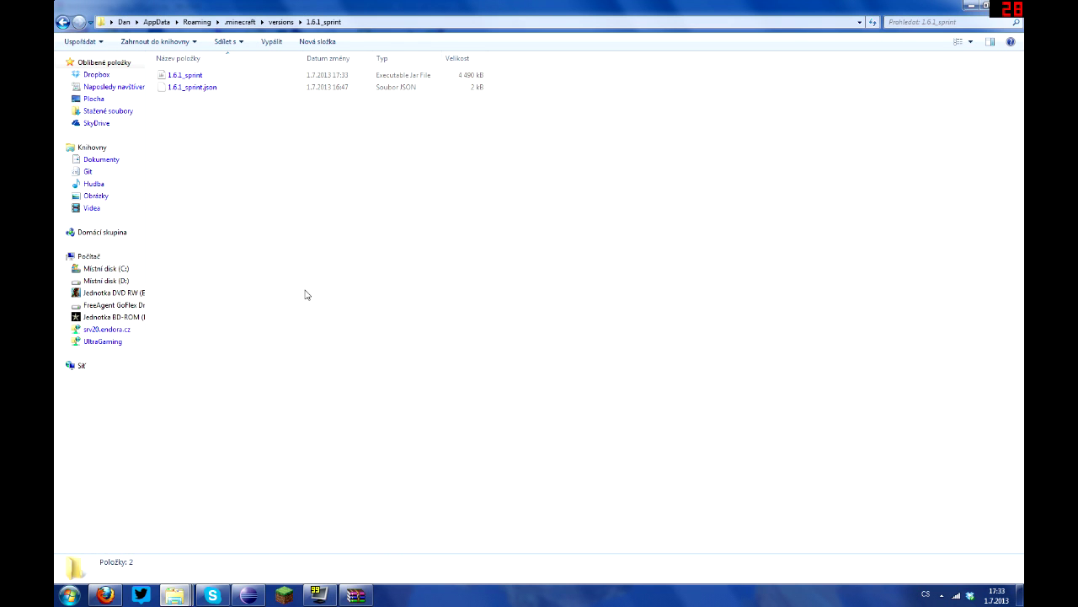
click(226, 92)
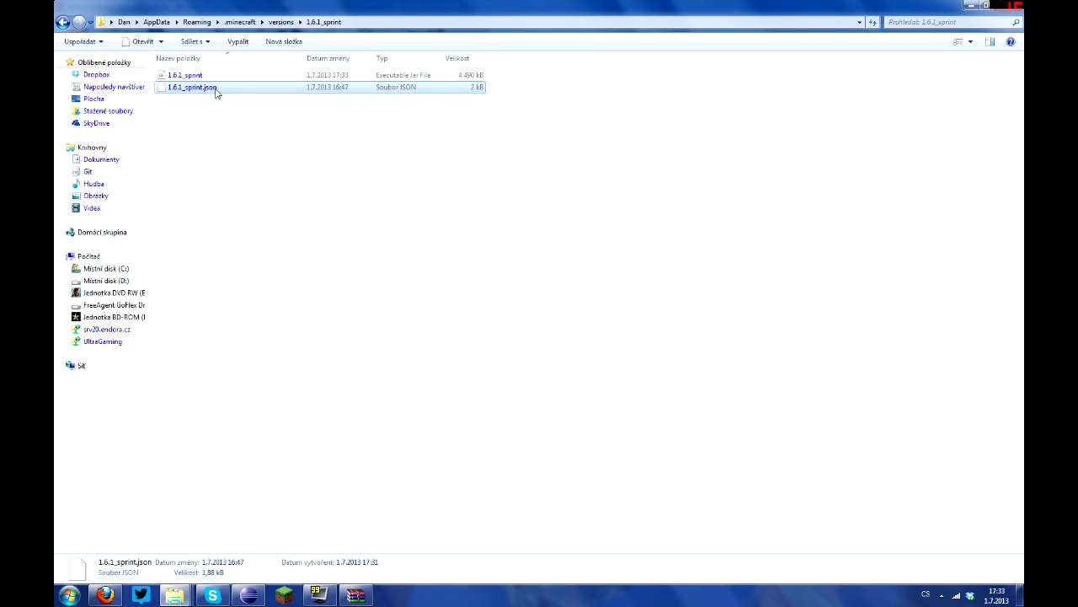
click(161, 42)
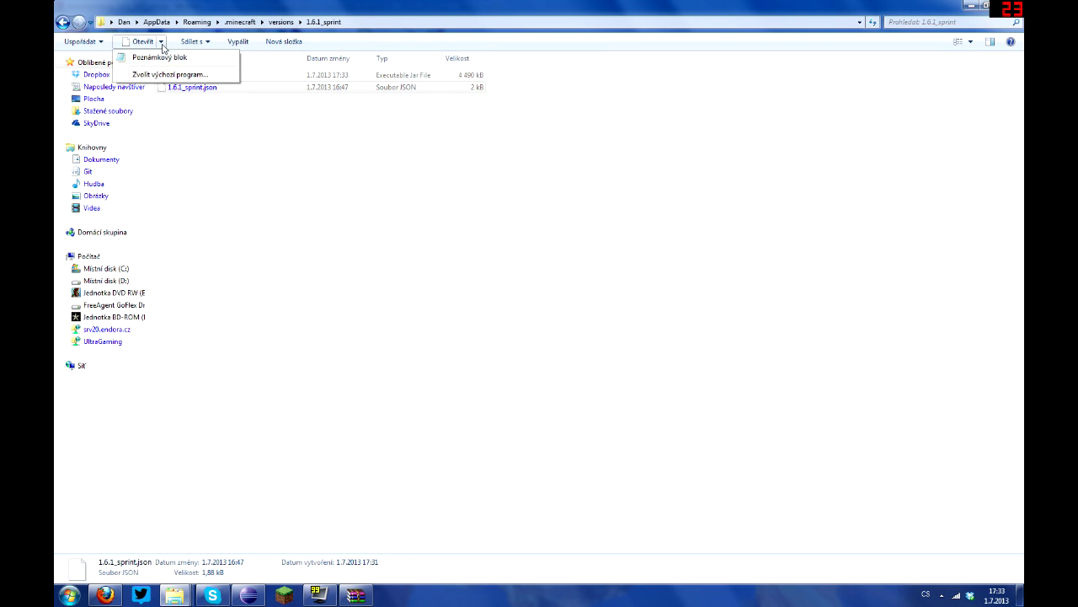
right_click(206, 91)
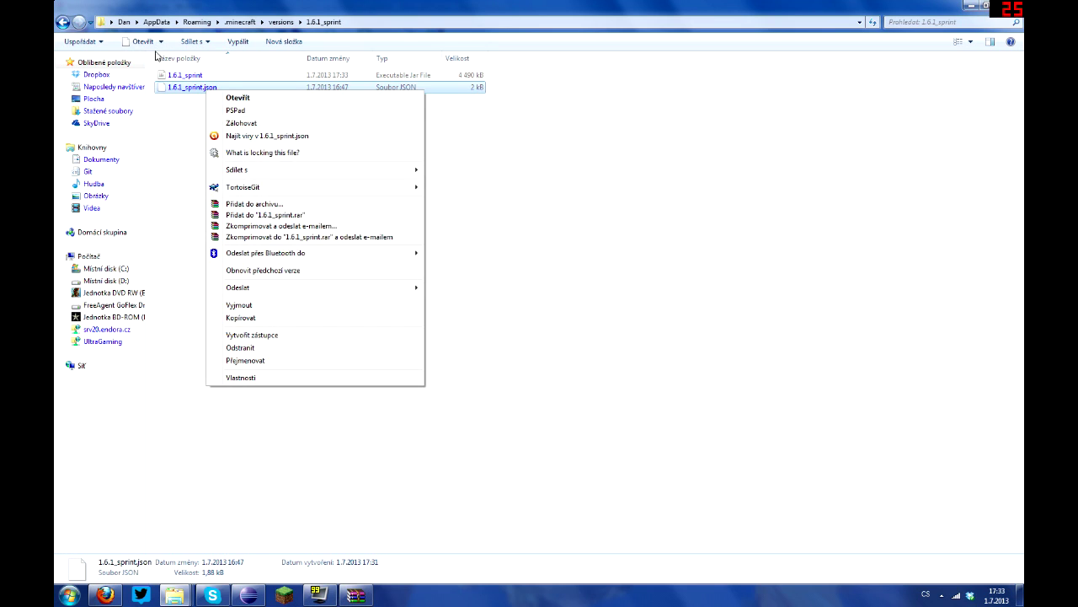
click(161, 42)
click(173, 60)
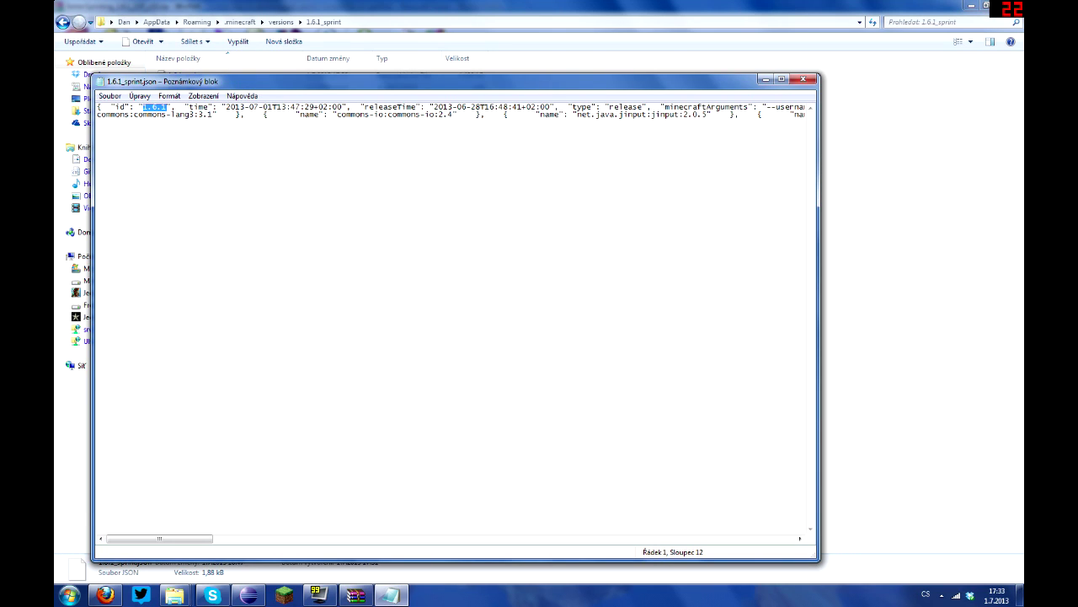
Step: Change the id value to 1.6.1_sprint, close the file, and return to versions
key(Right)
text(_sprint)
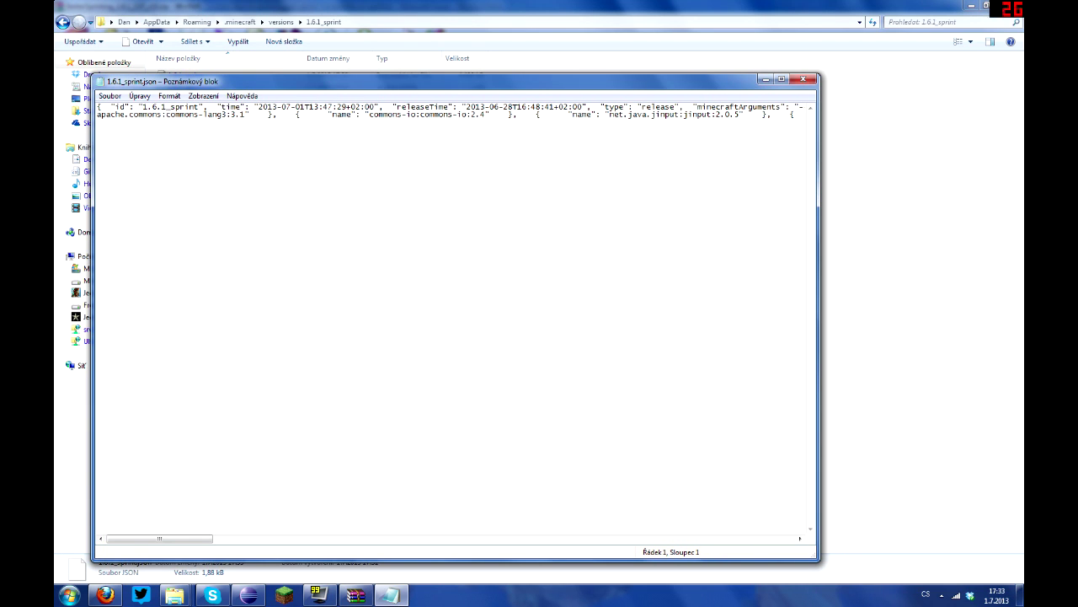
click(803, 79)
key(BackSpace)
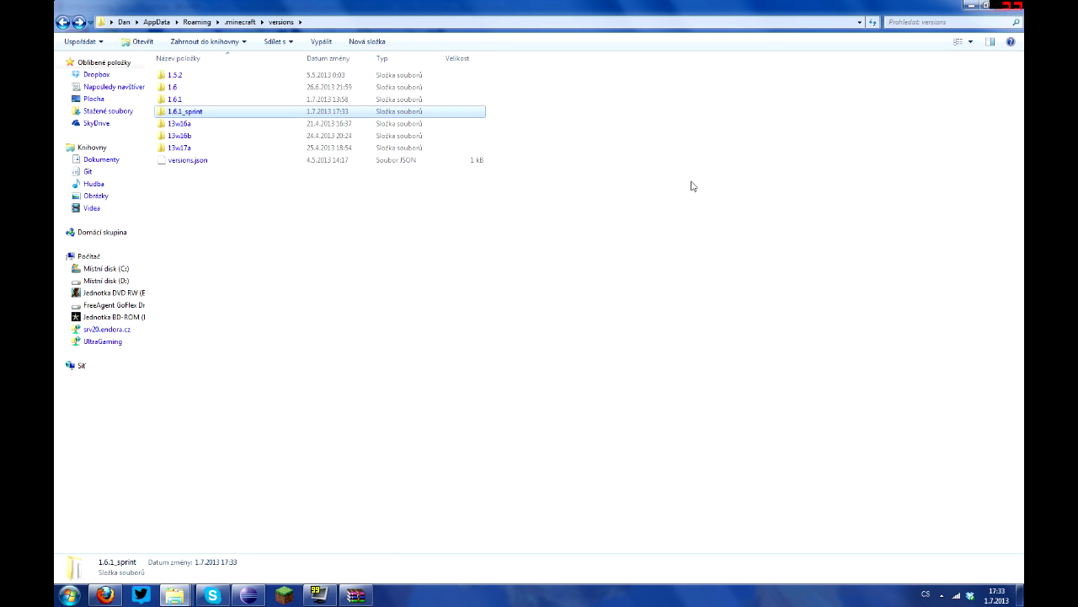
Step: Start the Minecraft Launcher and pick release 1.6.1_sprint in the profile editor
click(283, 592)
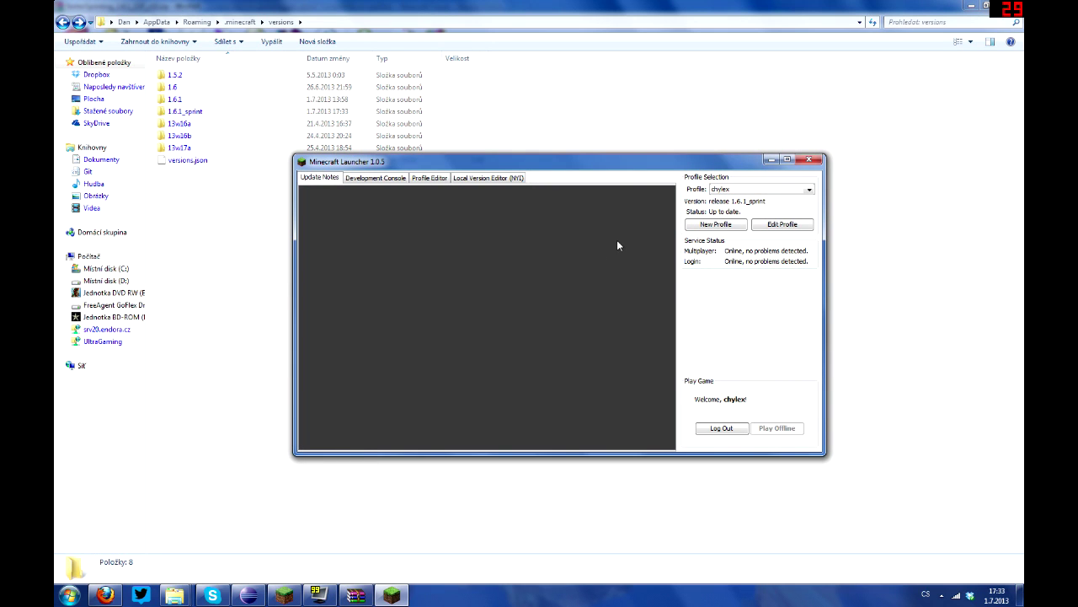
click(782, 224)
click(556, 300)
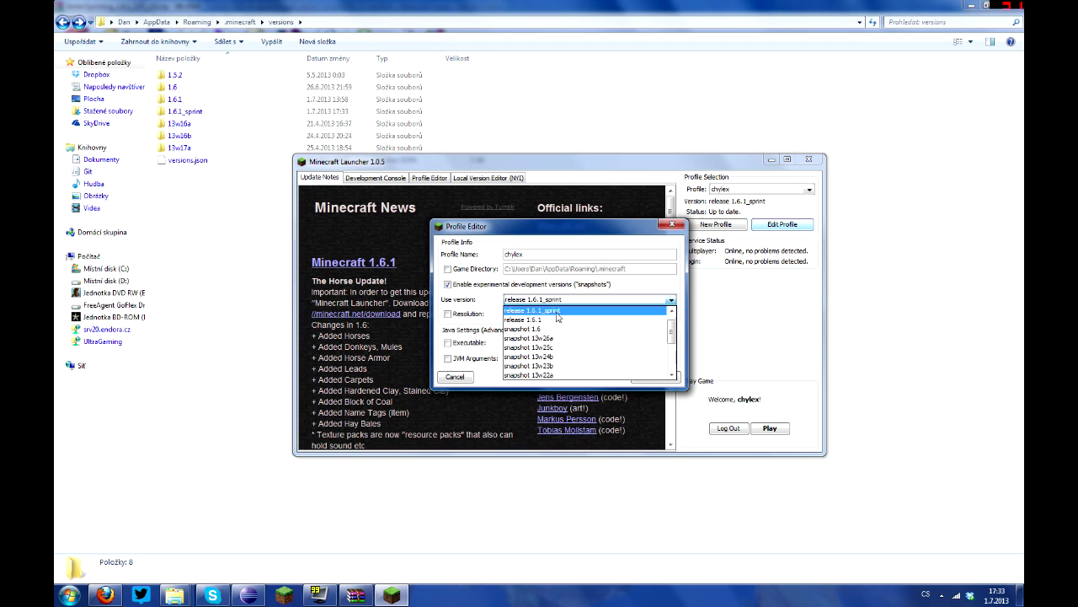
click(556, 312)
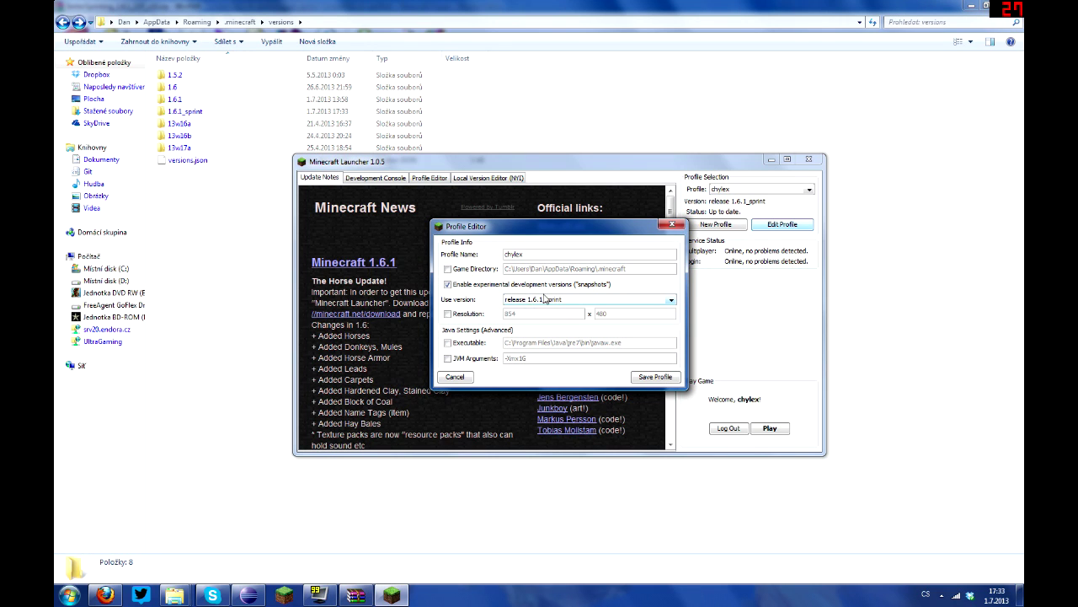
Step: Save the profile with release 1.6.1_sprint and launch the game
click(680, 225)
click(782, 224)
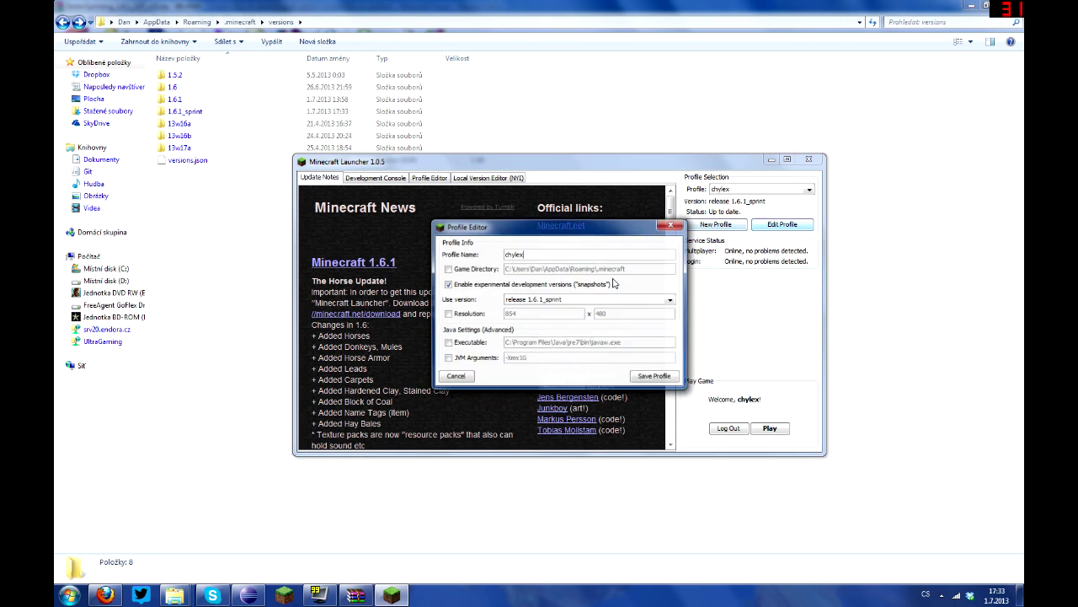
click(590, 299)
click(539, 311)
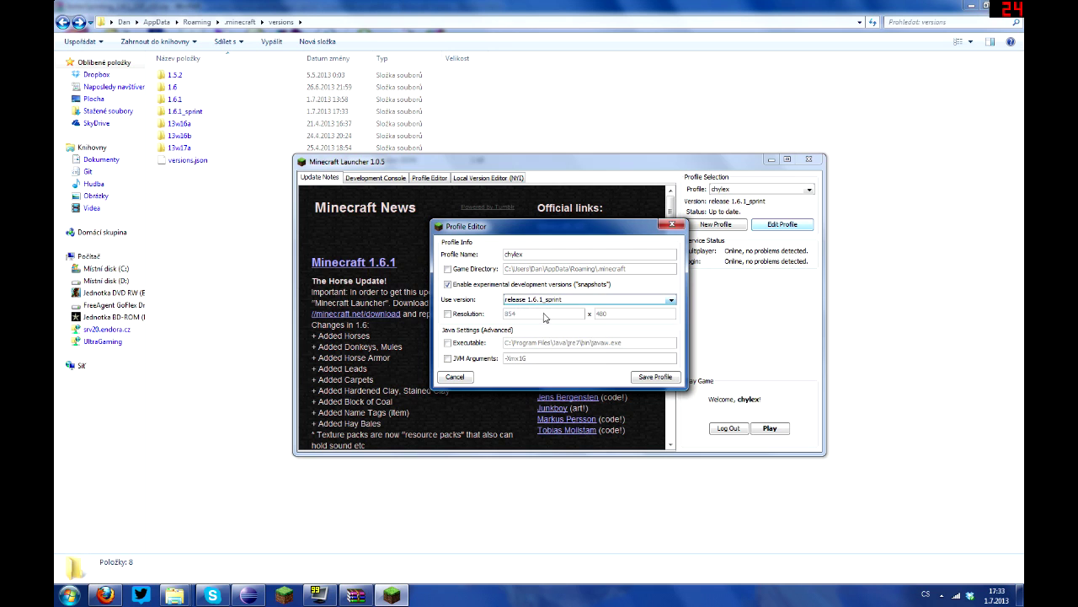
click(653, 377)
click(770, 428)
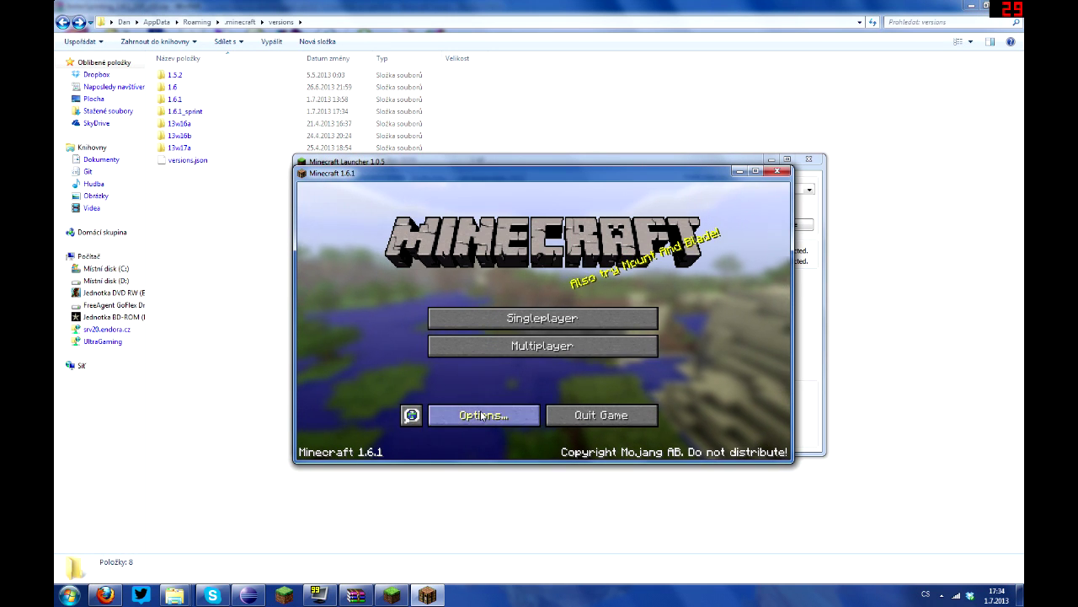
click(488, 414)
click(590, 345)
click(547, 436)
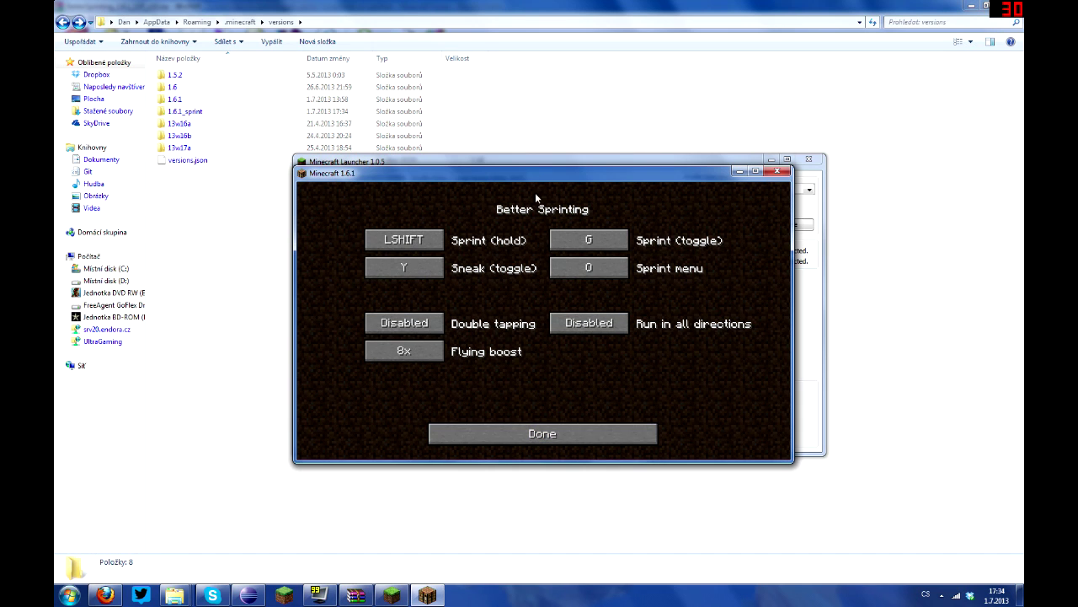
click(524, 436)
click(522, 455)
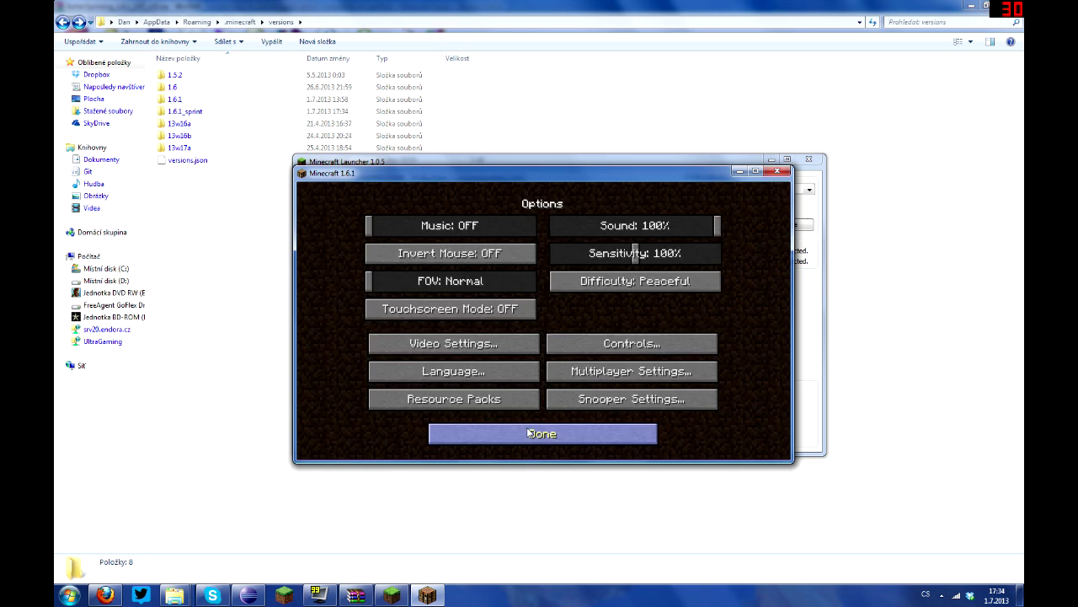
click(530, 433)
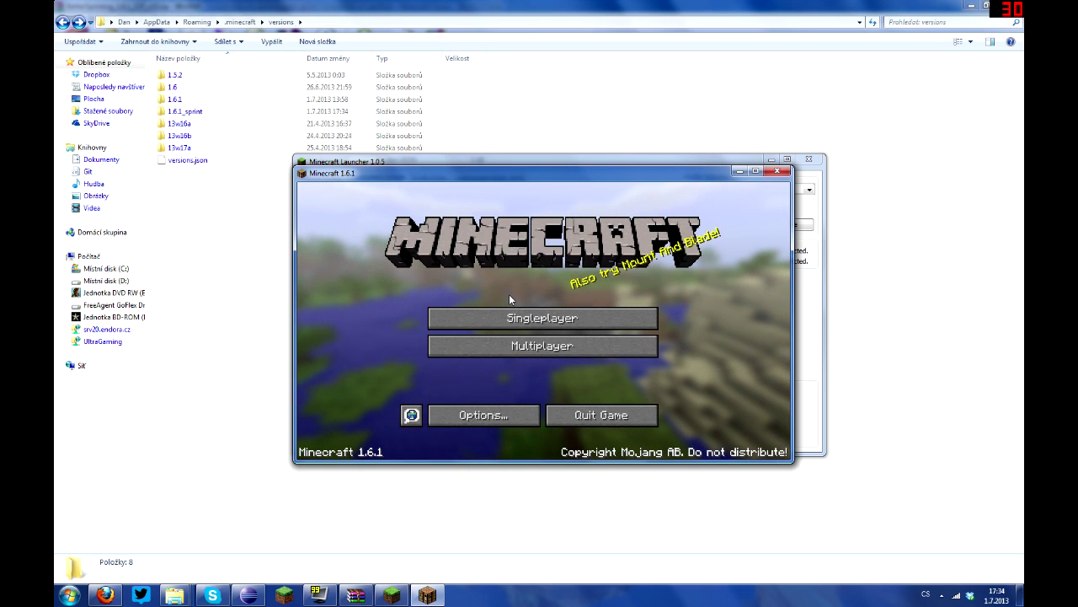